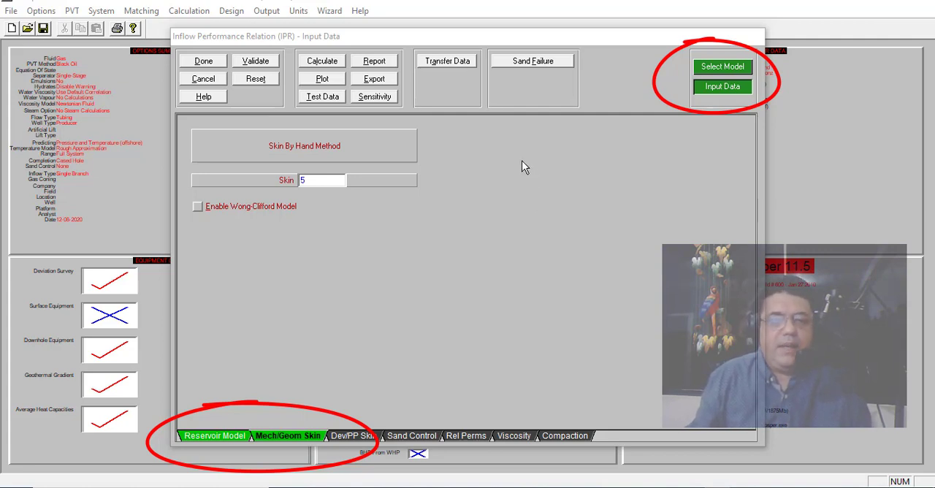
# - Display the reservoir model inputs, then switch to Dietz Shape Factor.pdf in Adobe Acrobat Reader and examine the shape factors for the various geometries
pyautogui.click(201, 436)
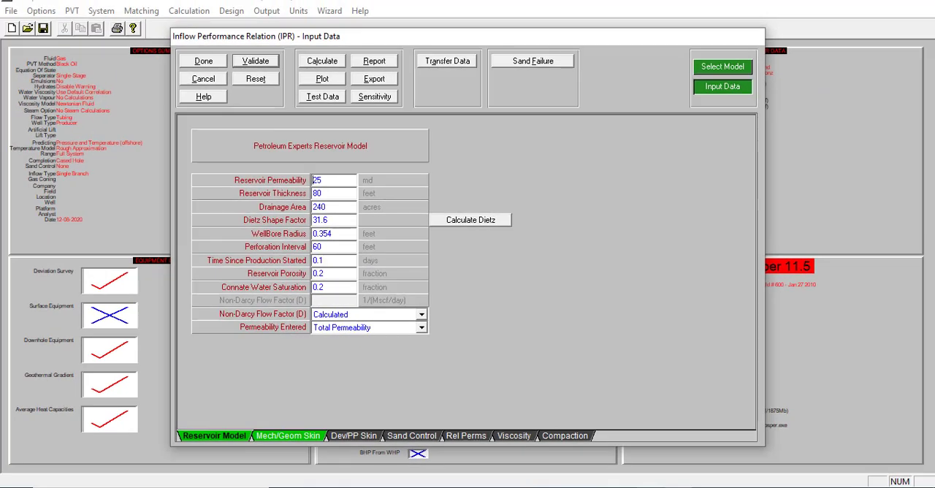
pyautogui.moveTo(650, 486)
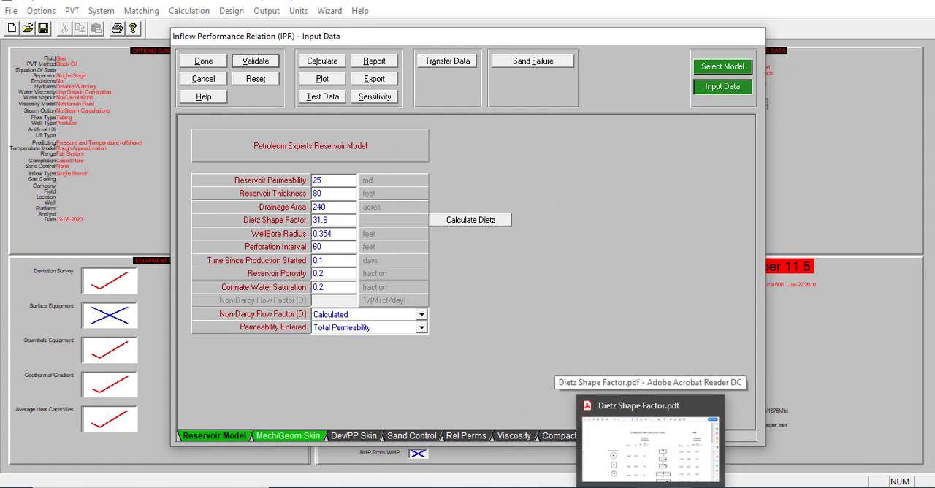
pyautogui.click(650, 486)
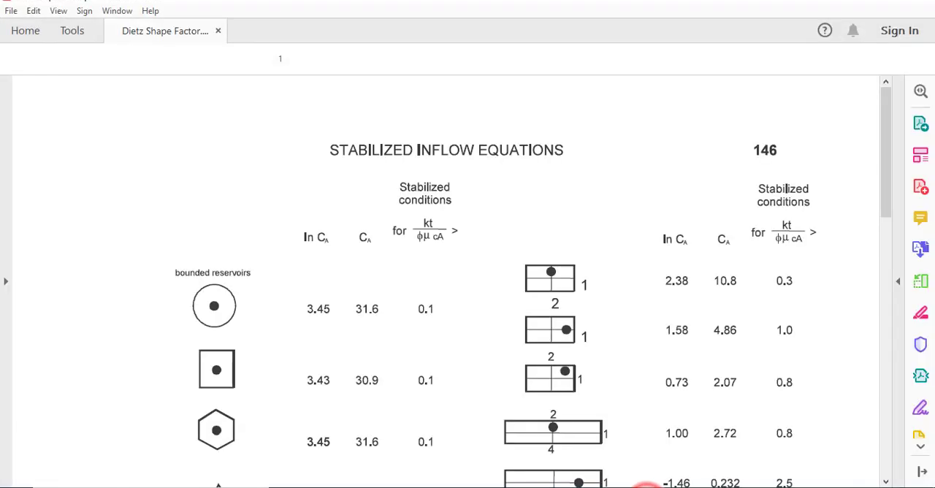
pyautogui.scroll(-5, 615, 278)
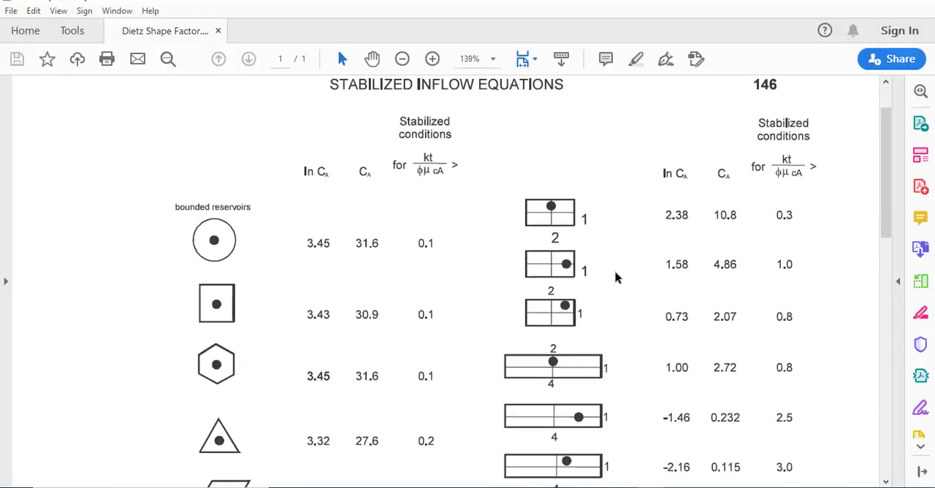
pyautogui.scroll(-4, 615, 278)
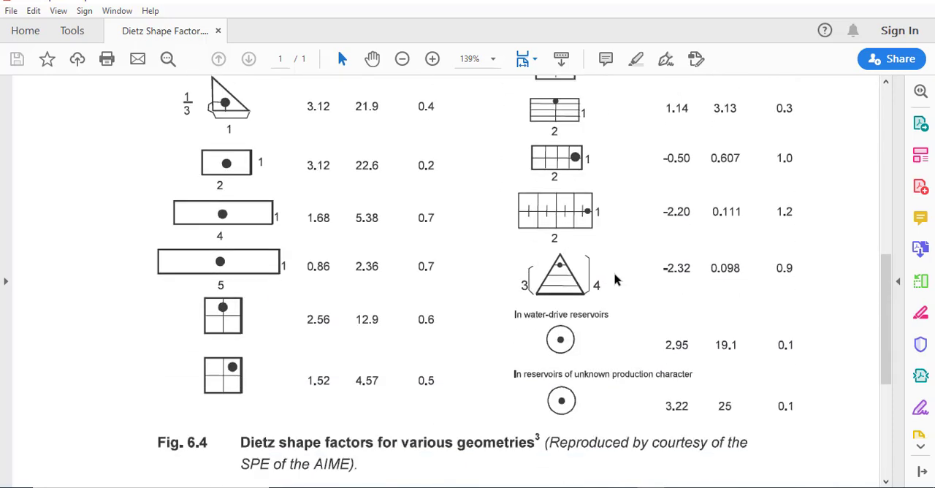
pyautogui.scroll(7, 615, 277)
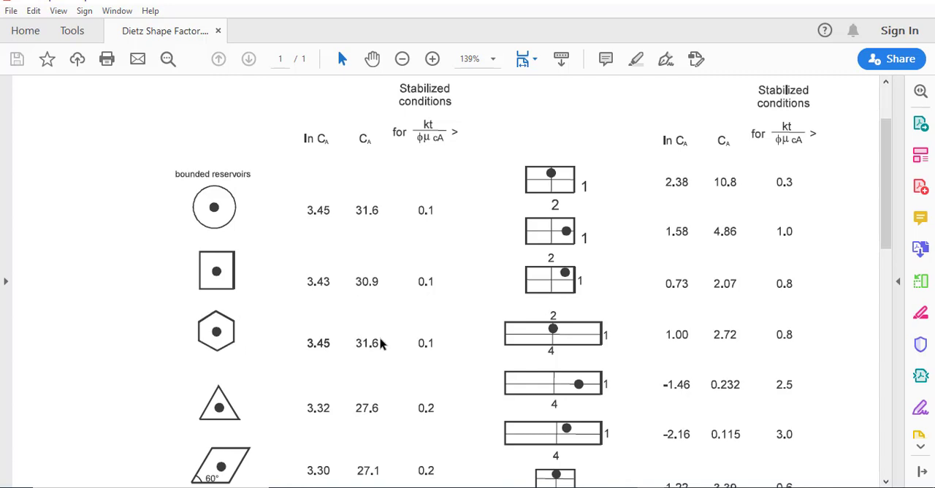
pyautogui.scroll(-2, 216, 376)
pyautogui.scroll(-4, 216, 374)
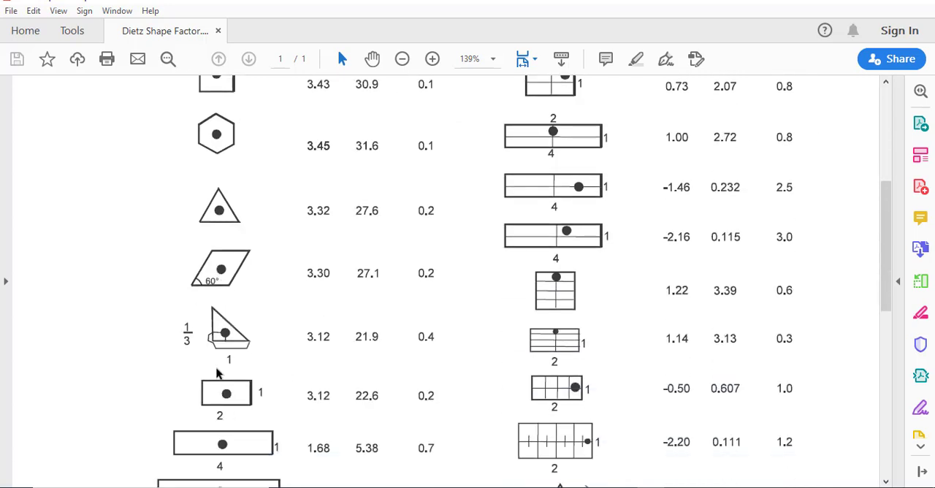
pyautogui.scroll(-9, 216, 374)
pyautogui.scroll(15, 216, 374)
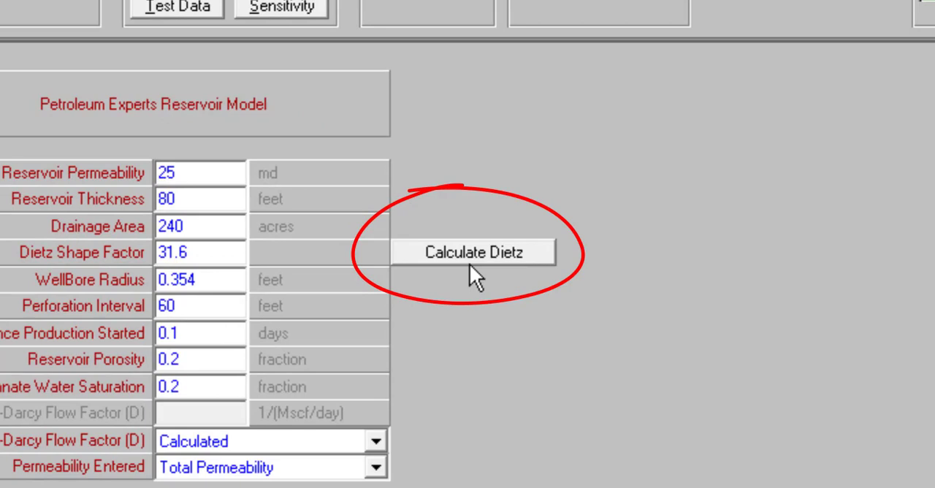
# - View the reservoir dimension inputs of the Dietz shape factor calculator in Prosper and cancel without entering values
pyautogui.click(466, 247)
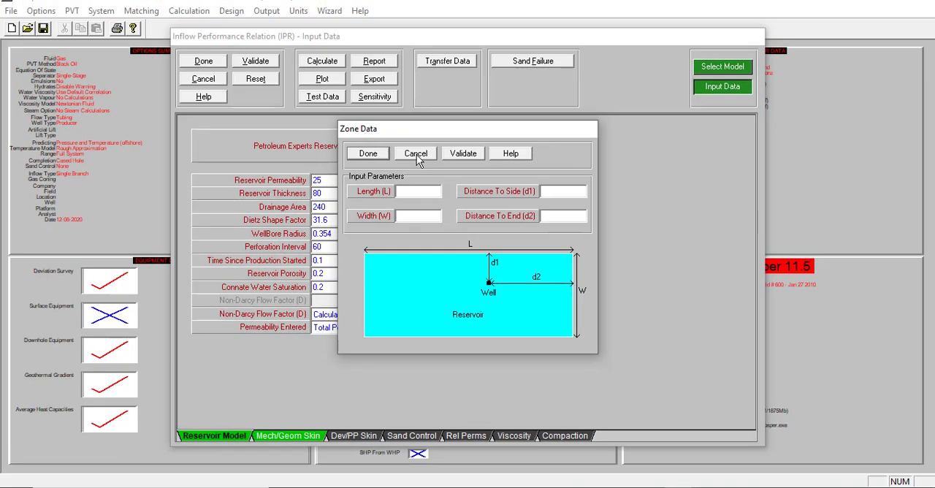
pyautogui.click(416, 154)
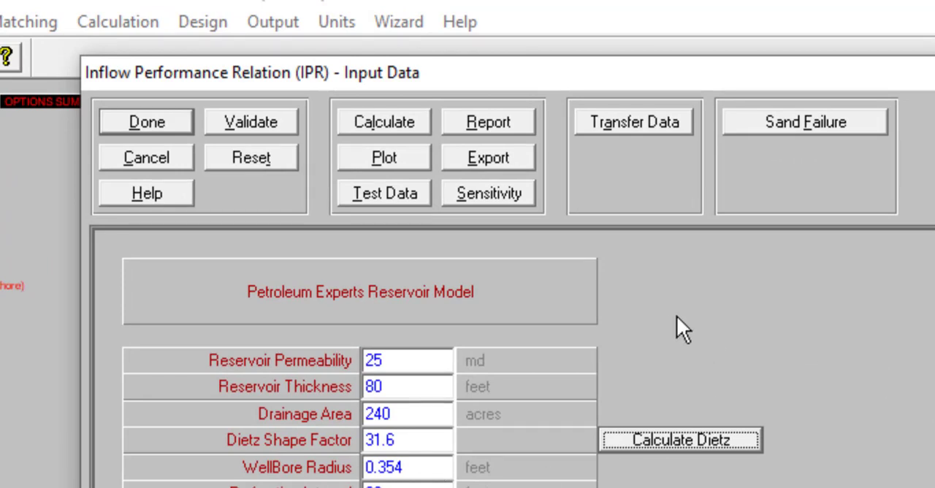
# - Calculate the IPR, set its plot's Y axis to 5 grid blocks, and accept the inflow data
pyautogui.click(378, 121)
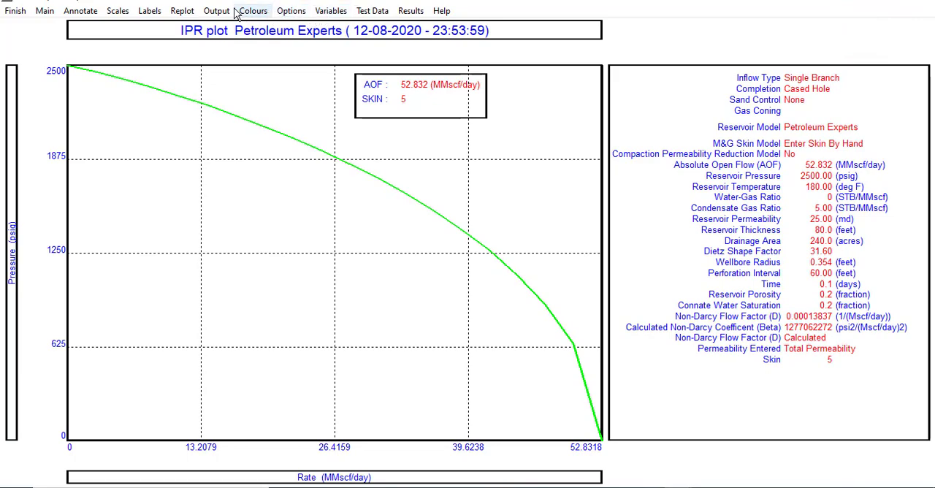
pyautogui.click(117, 11)
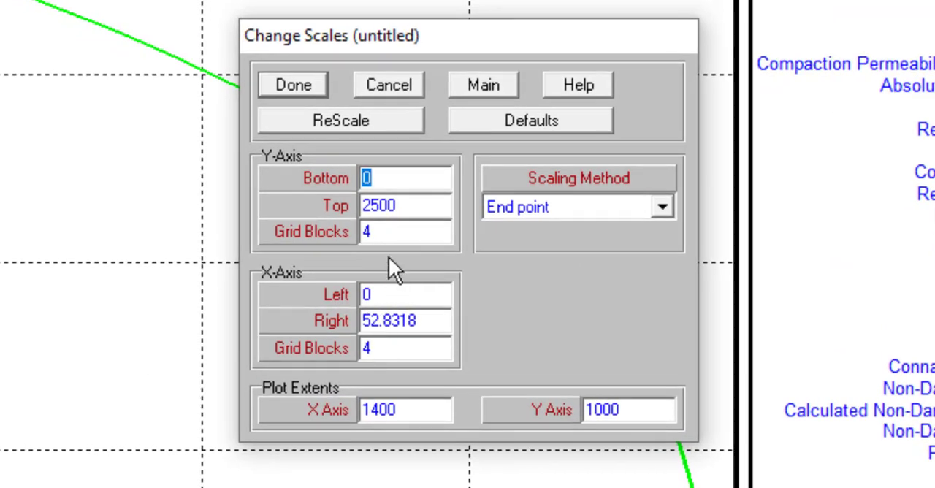
pyautogui.click(389, 229)
pyautogui.write('5')
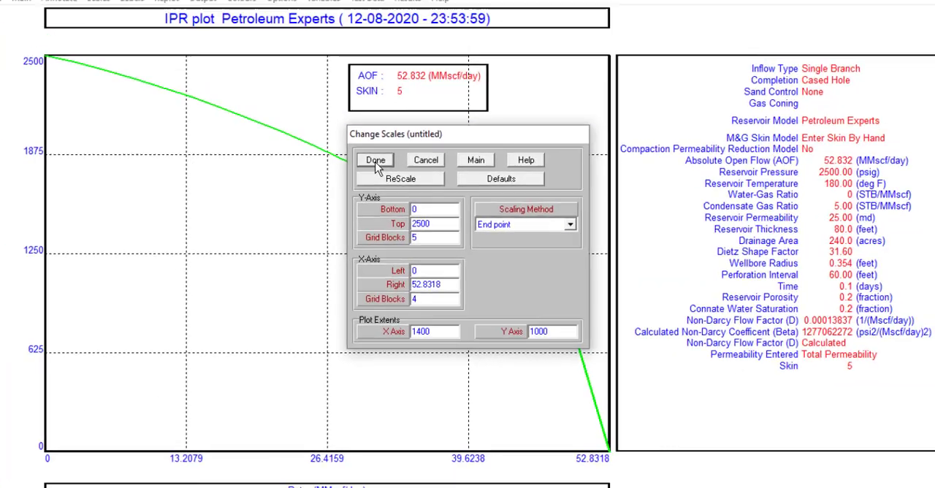
pyautogui.click(293, 87)
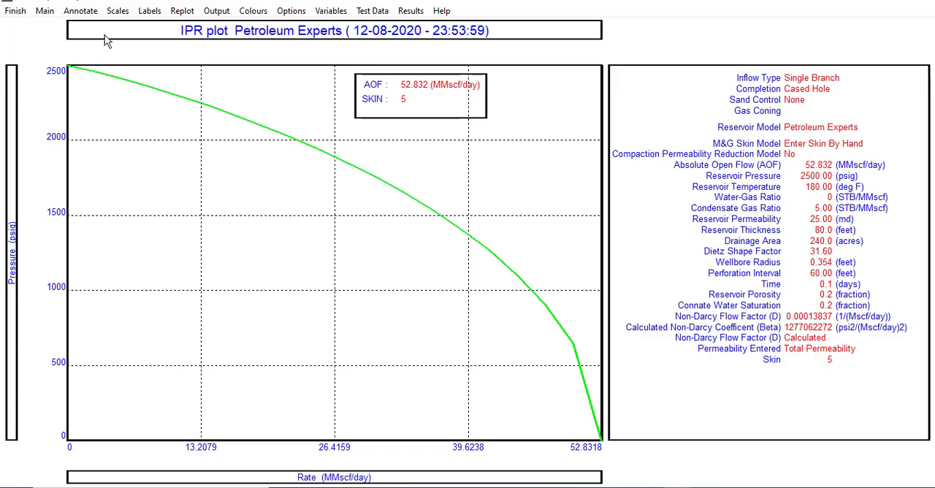
pyautogui.click(13, 11)
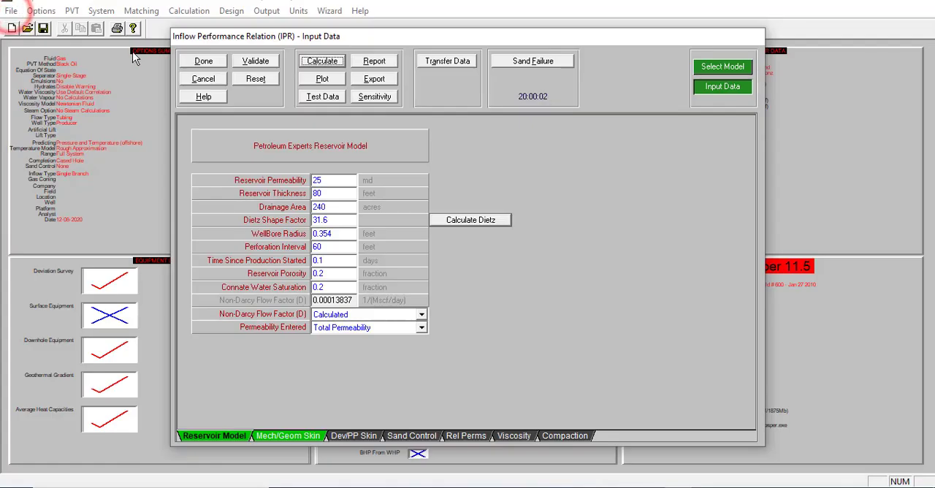
pyautogui.click(204, 62)
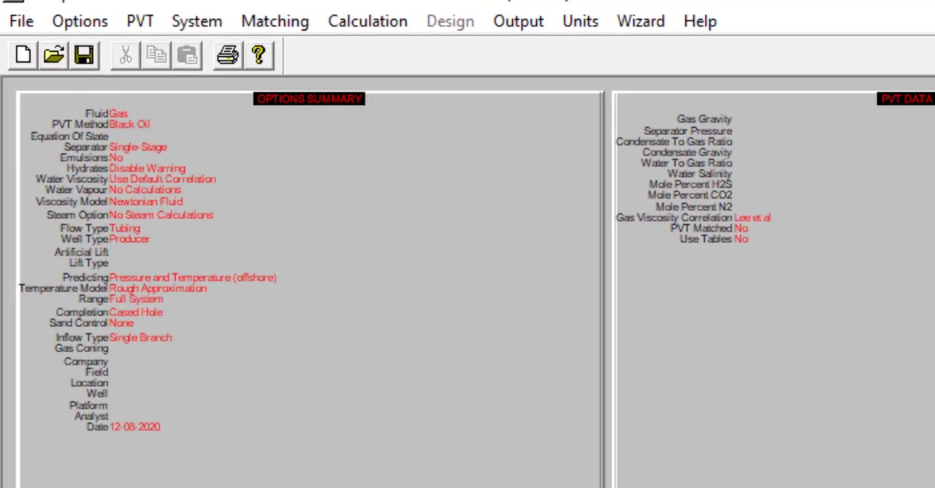
# - Save the model as Pozo Vertical de Gas.Out in Desktop\Cursos\Prosper\01. Pozo de Gas Vertical, overwriting the existing file
pyautogui.click(26, 21)
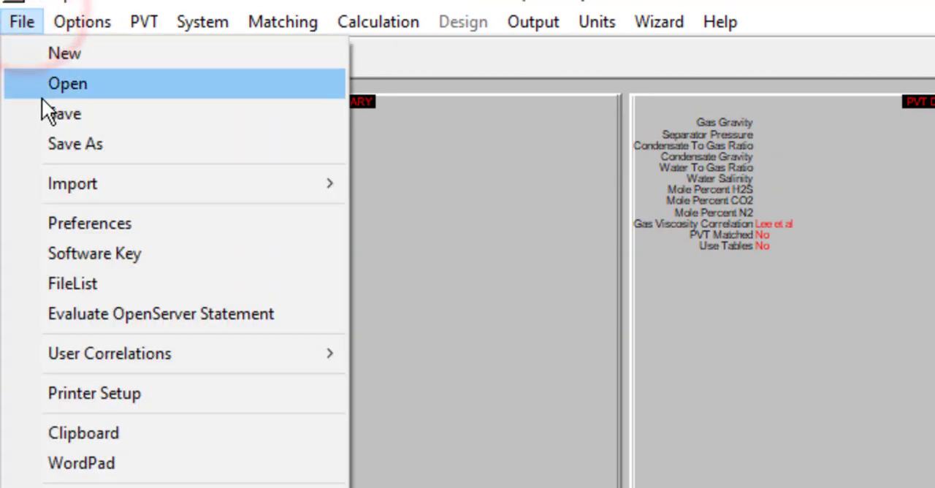
pyautogui.click(453, 249)
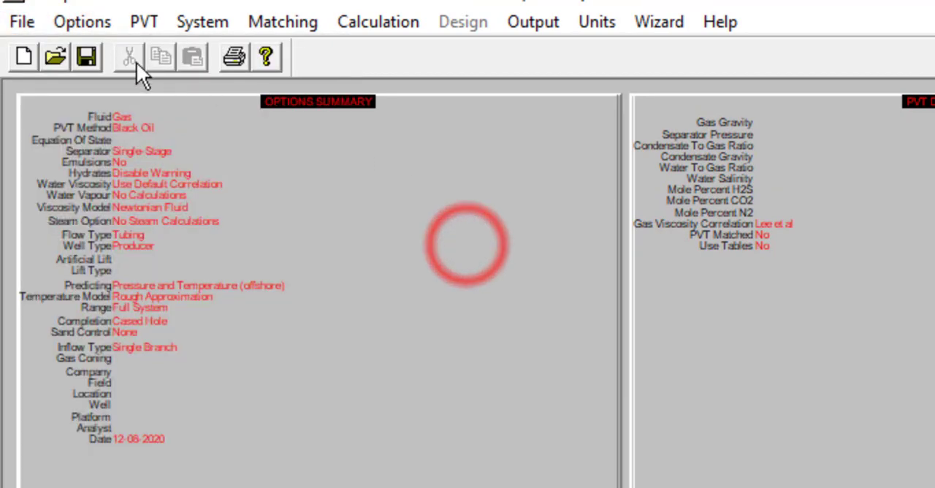
pyautogui.click(85, 56)
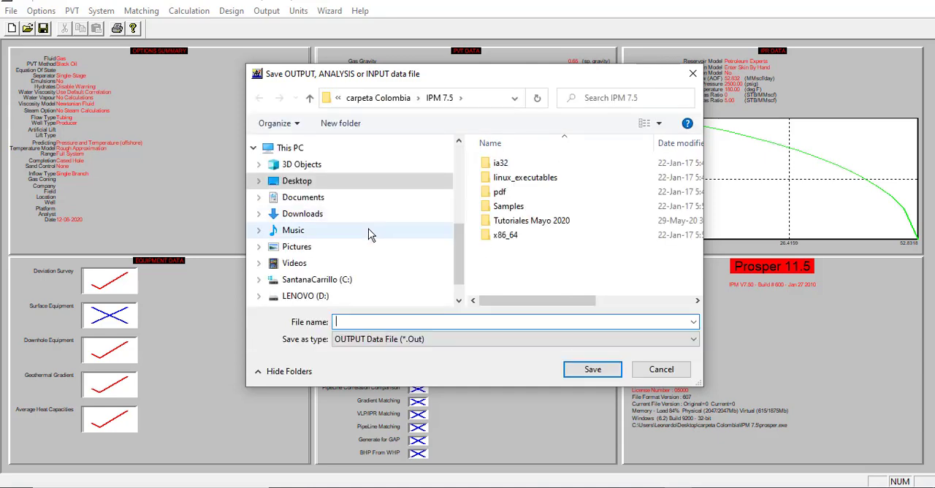
pyautogui.scroll(5, 459, 266)
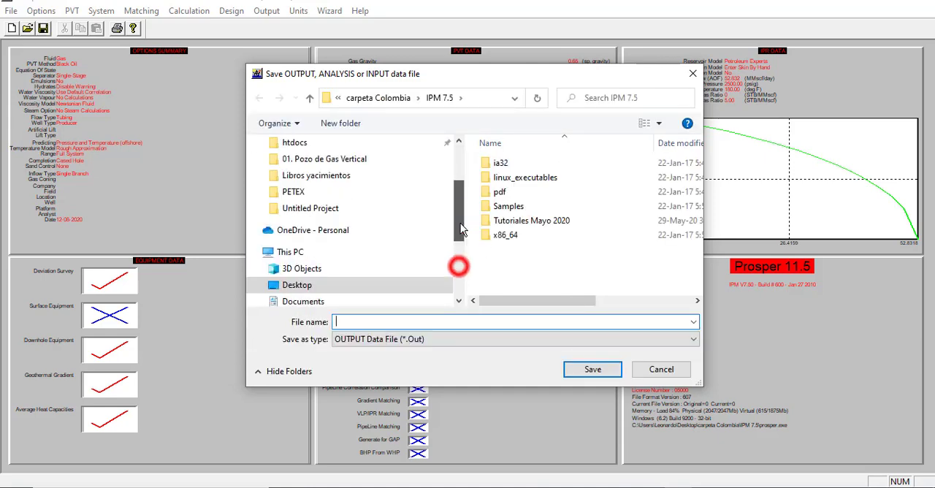
pyautogui.click(299, 186)
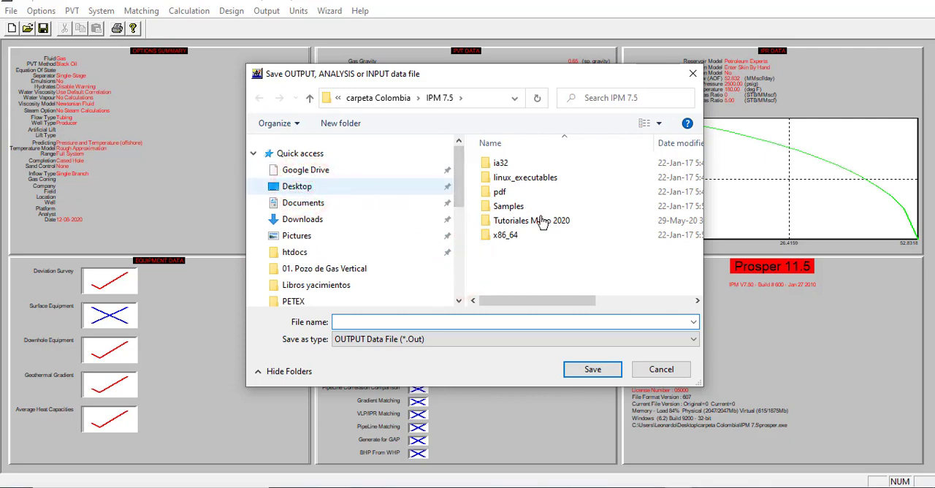
pyautogui.click(311, 190)
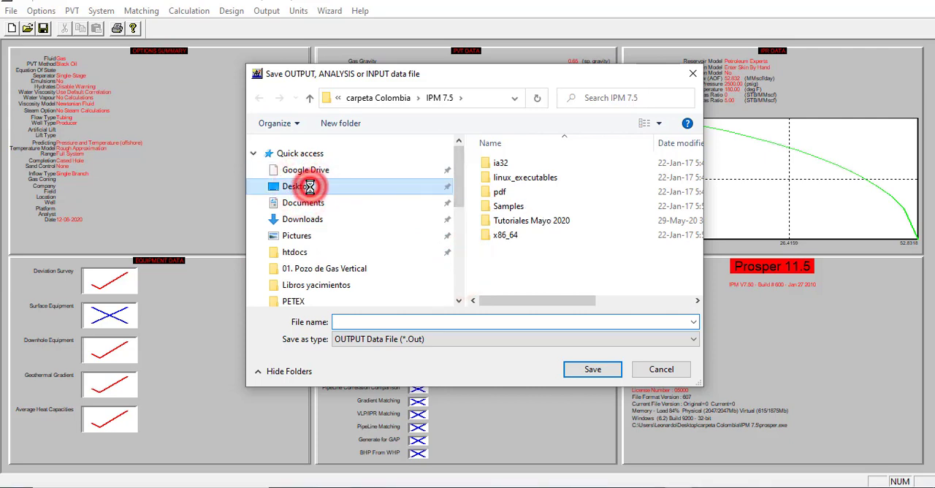
pyautogui.click(517, 197)
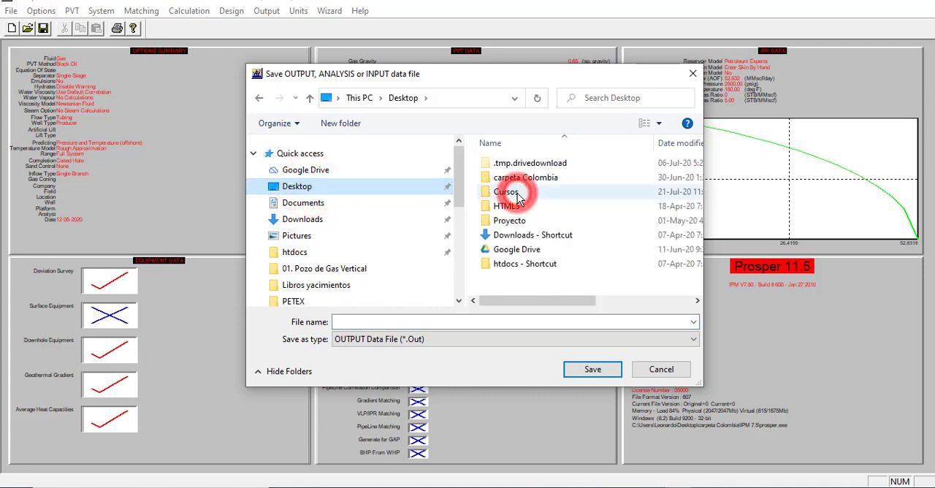
pyautogui.doubleClick(509, 191)
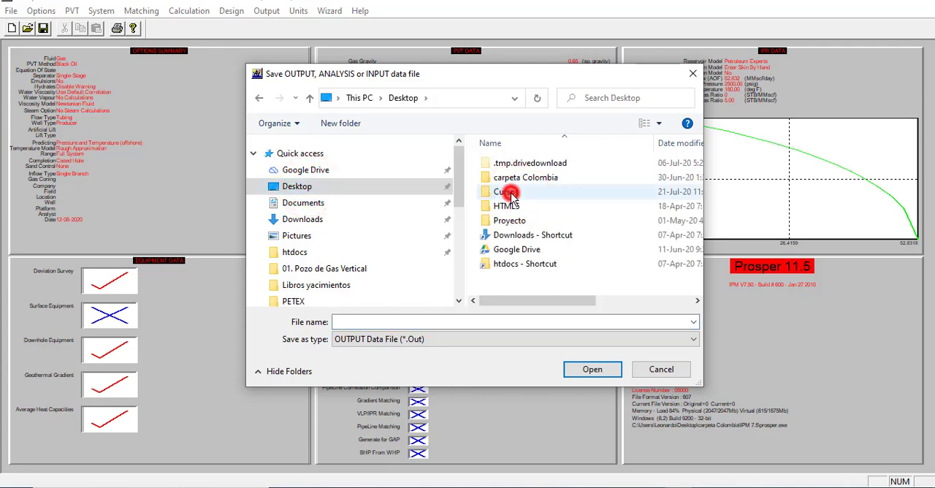
pyautogui.doubleClick(506, 166)
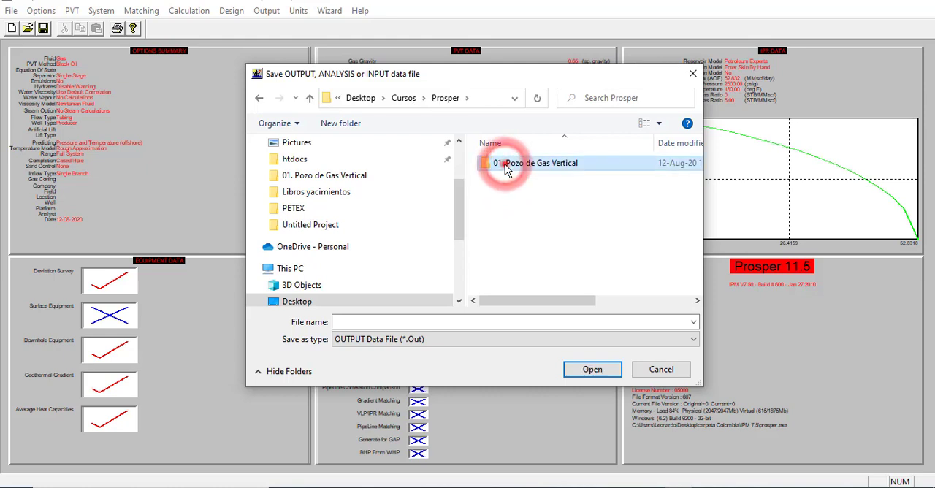
pyautogui.doubleClick(506, 165)
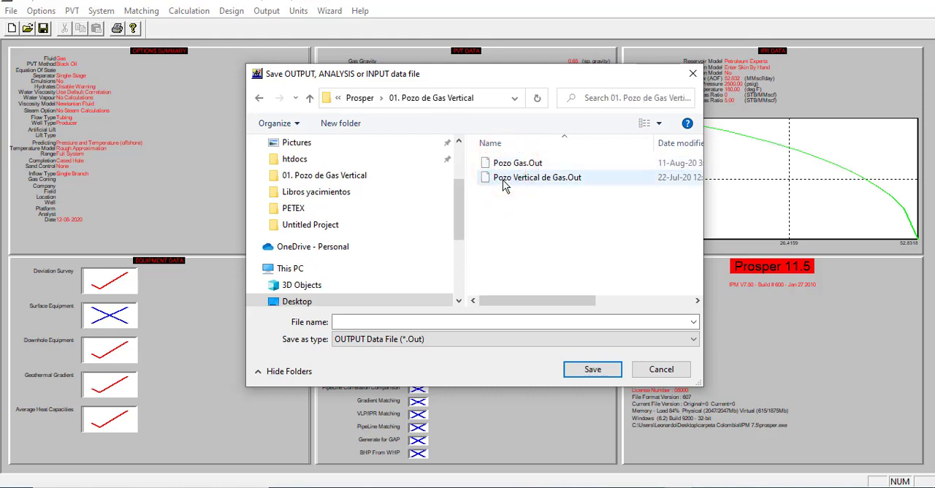
pyautogui.click(503, 184)
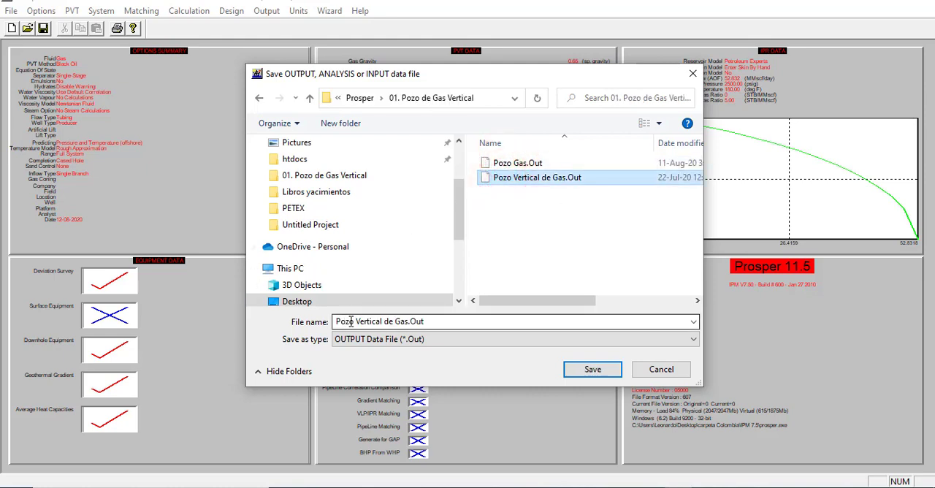
pyautogui.click(591, 369)
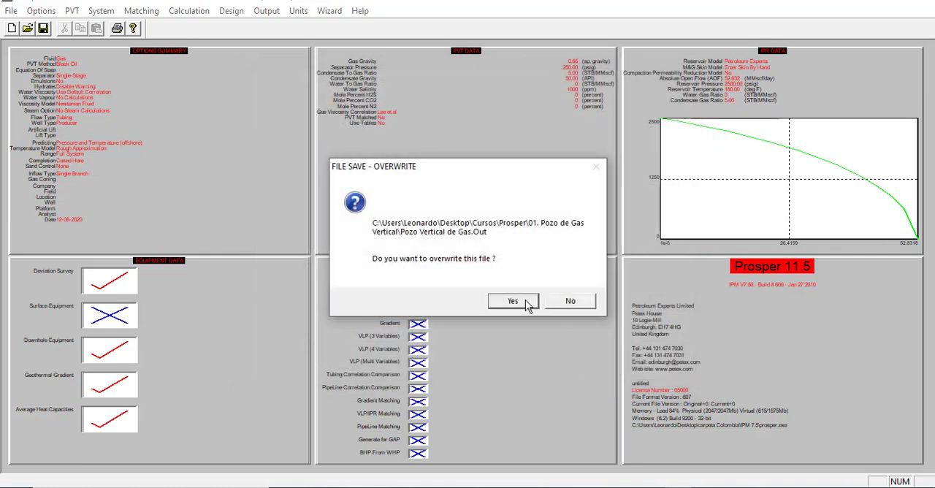
pyautogui.click(514, 301)
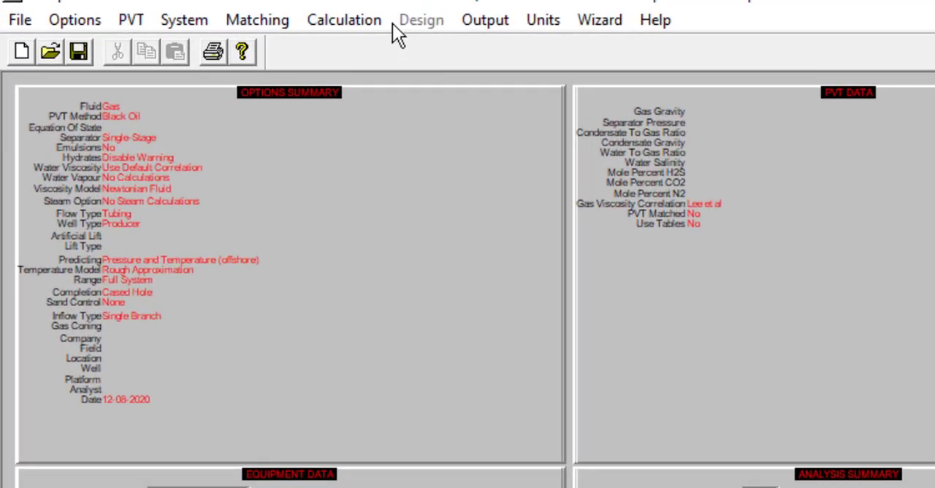
# - Open the System (3 Variables) analysis and set the condensate gas ratio to 5 STB/MMscf, keeping Petroleum Experts 2 as vertical lift correlation
pyautogui.click(196, 10)
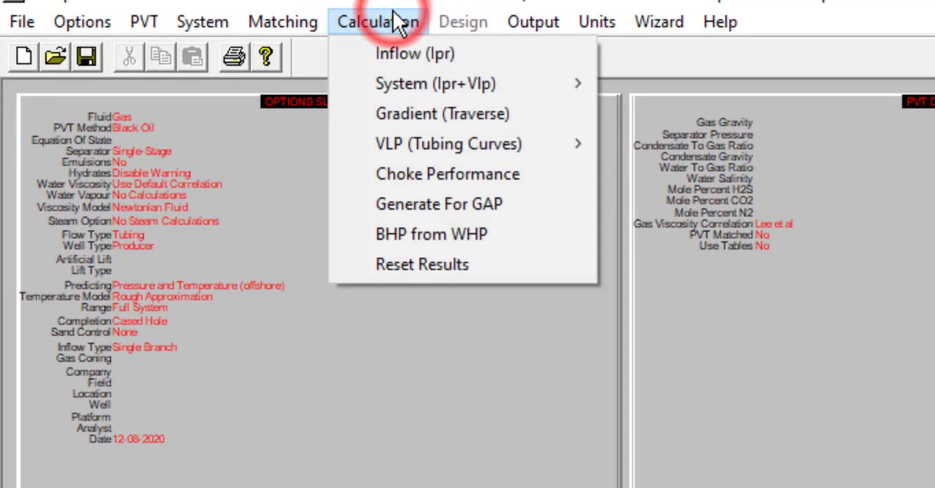
pyautogui.moveTo(407, 83)
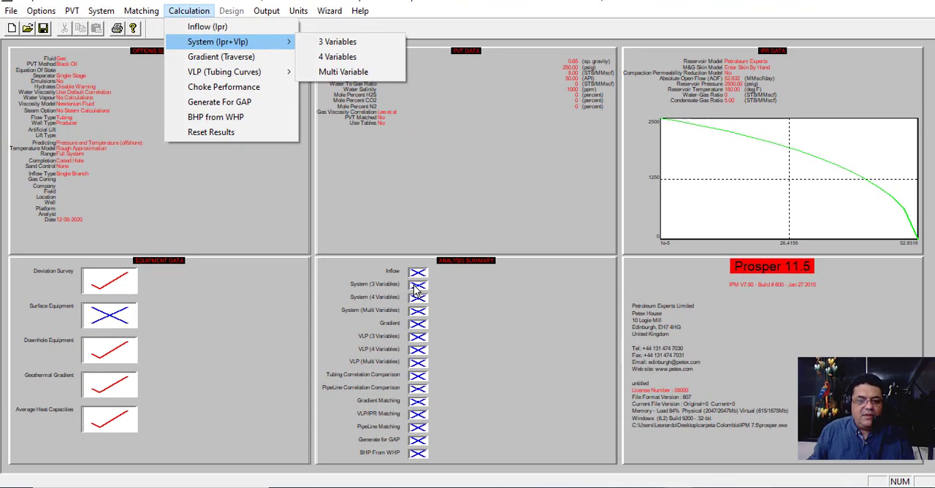
pyautogui.doubleClick(414, 285)
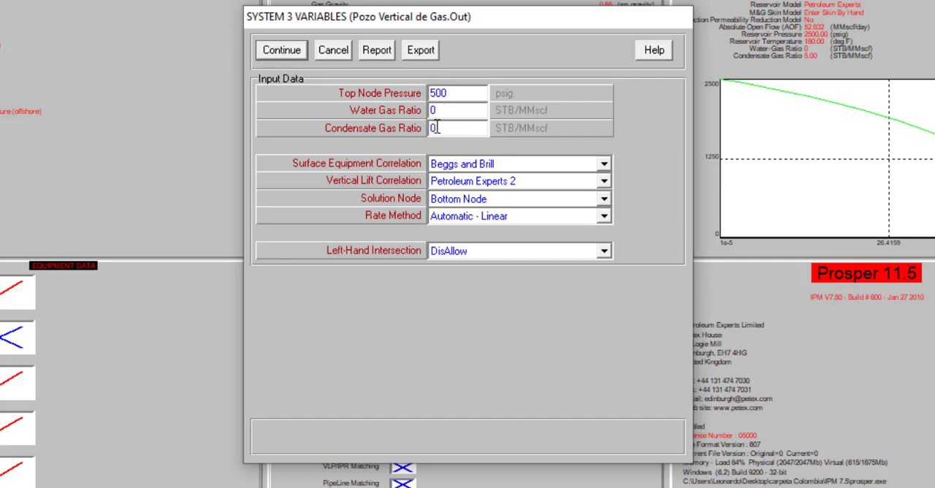
pyautogui.click(436, 127)
pyautogui.write('5')
pyautogui.click(605, 182)
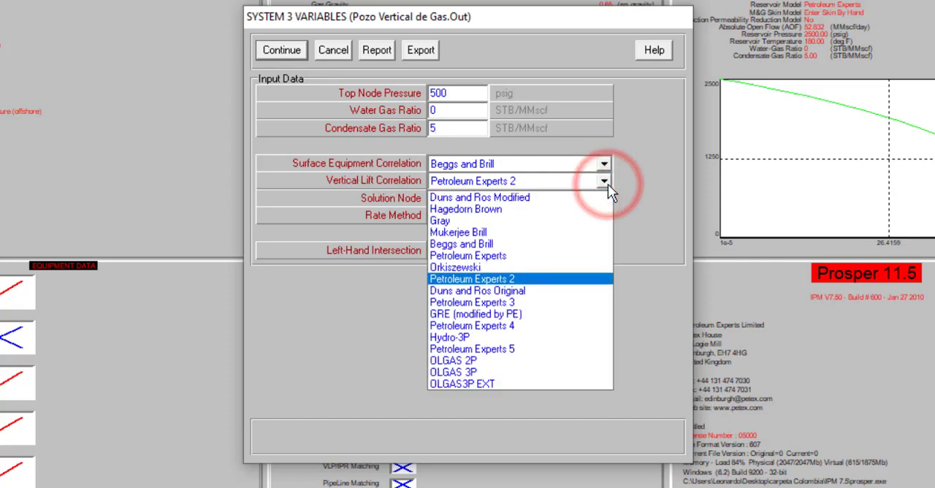
pyautogui.click(605, 183)
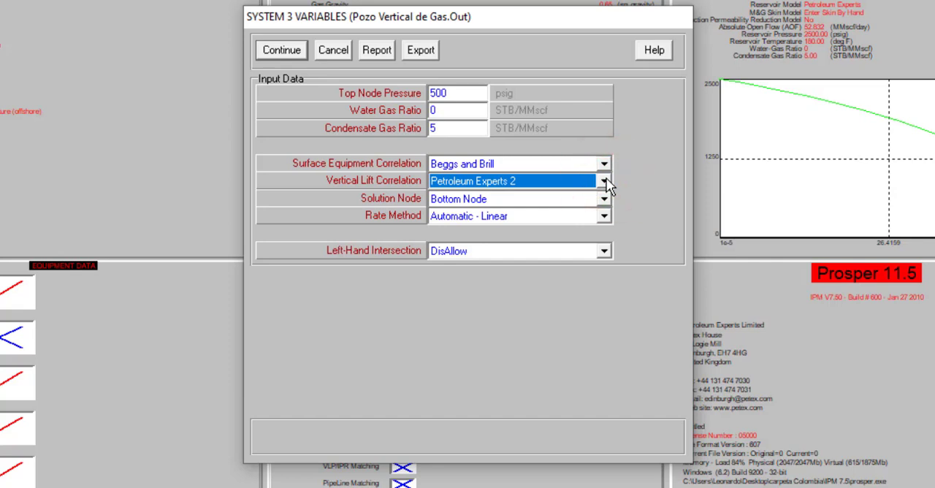
# - Accept the system input data and proceed to the calculation results window without selecting any sensitivity variables
pyautogui.click(268, 54)
pyautogui.click(268, 51)
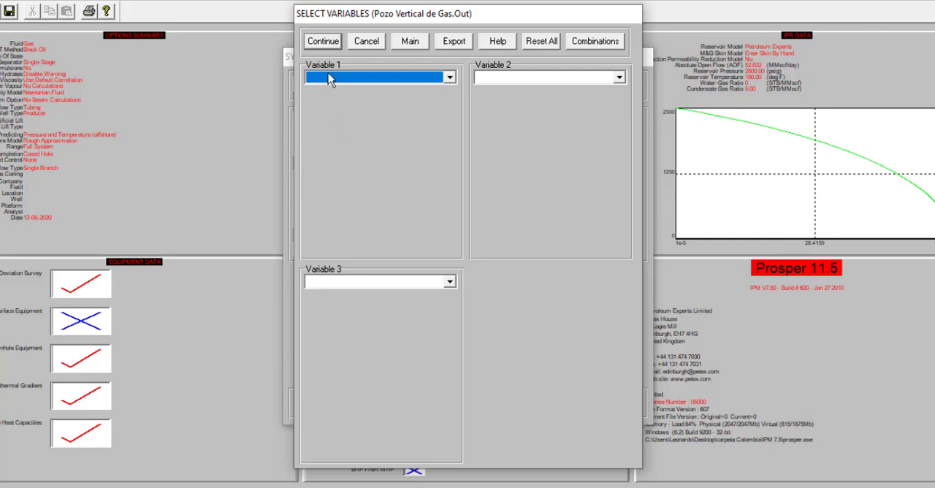
pyautogui.click(328, 40)
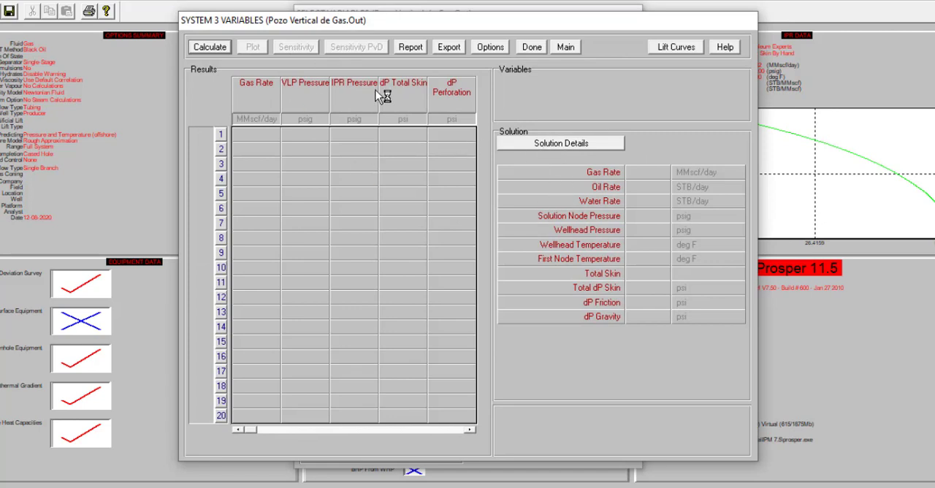
# - Calculate the system without sensitivity variables, display the System Plot of IPR versus VLP, and close the plot
pyautogui.click(219, 48)
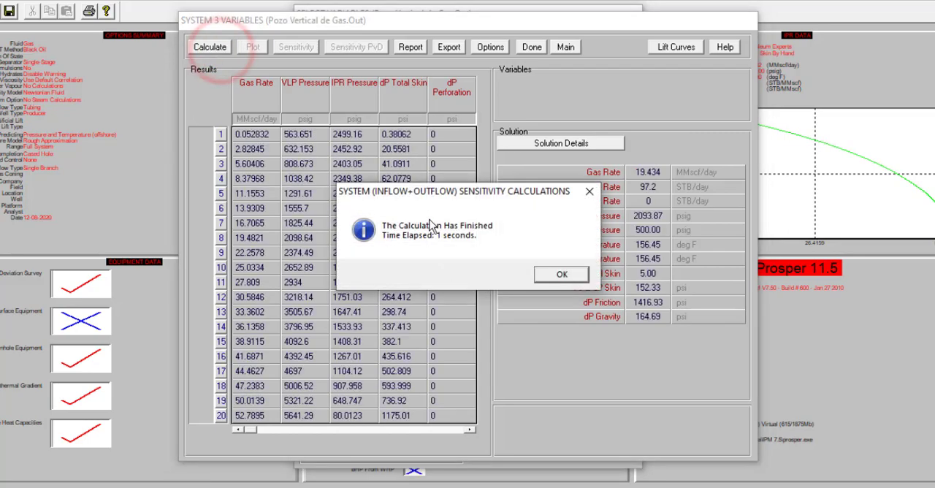
pyautogui.click(558, 274)
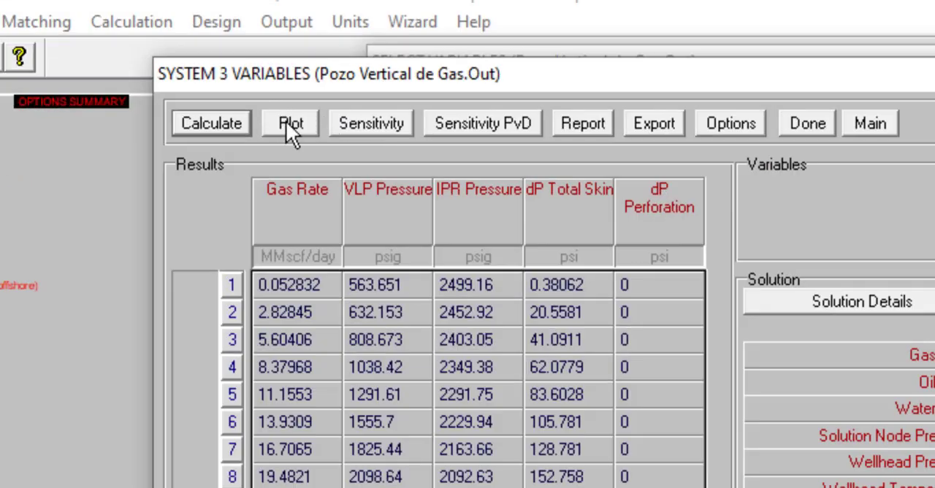
pyautogui.click(287, 123)
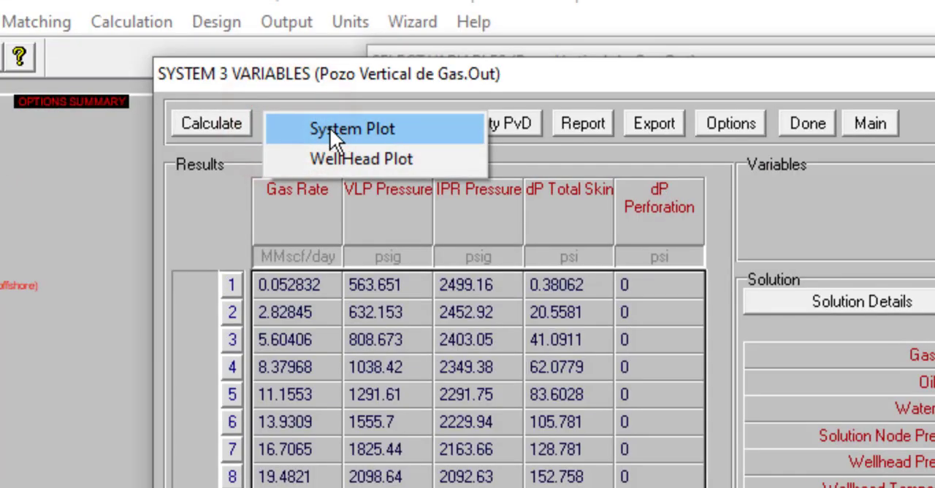
pyautogui.click(334, 128)
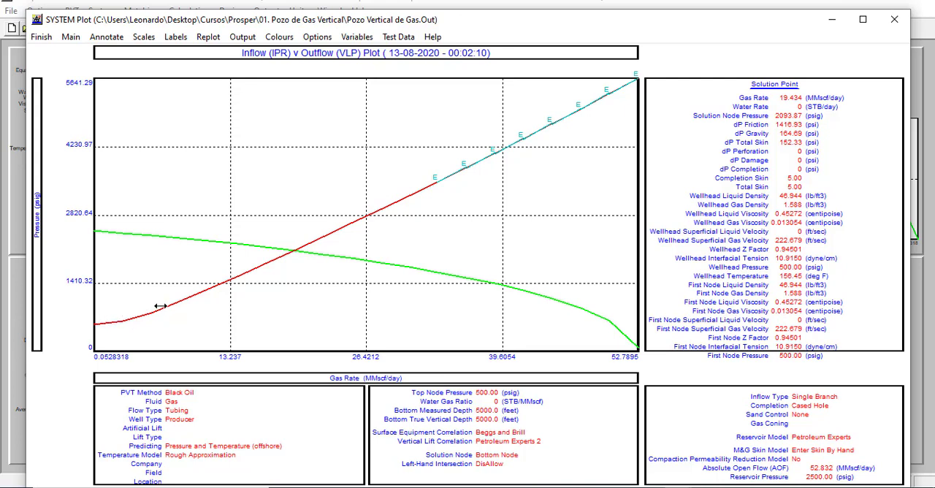
pyautogui.moveTo(296, 223)
pyautogui.mouseDown()
pyautogui.moveTo(268, 260)
pyautogui.moveTo(295, 225)
pyautogui.mouseUp()
pyautogui.click(43, 40)
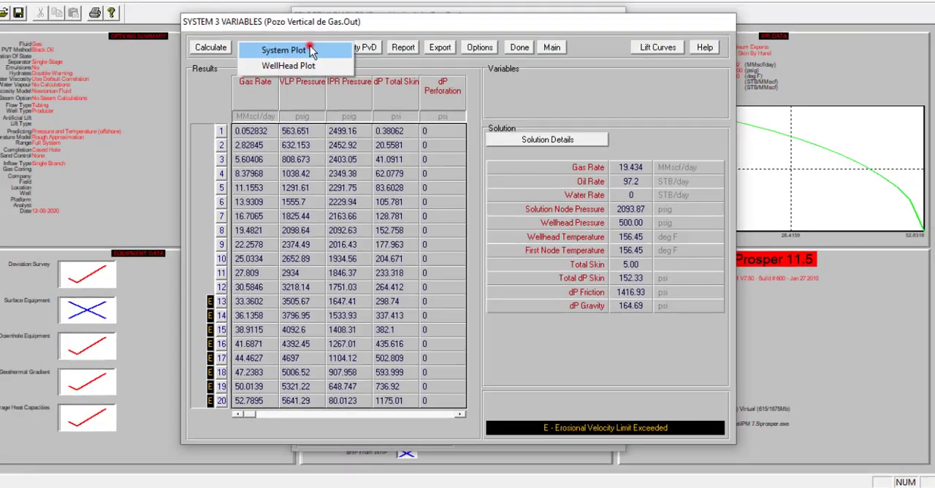
# - Review the IPR versus VLP System Plot once more, close it, and return to the main screen
pyautogui.click(324, 56)
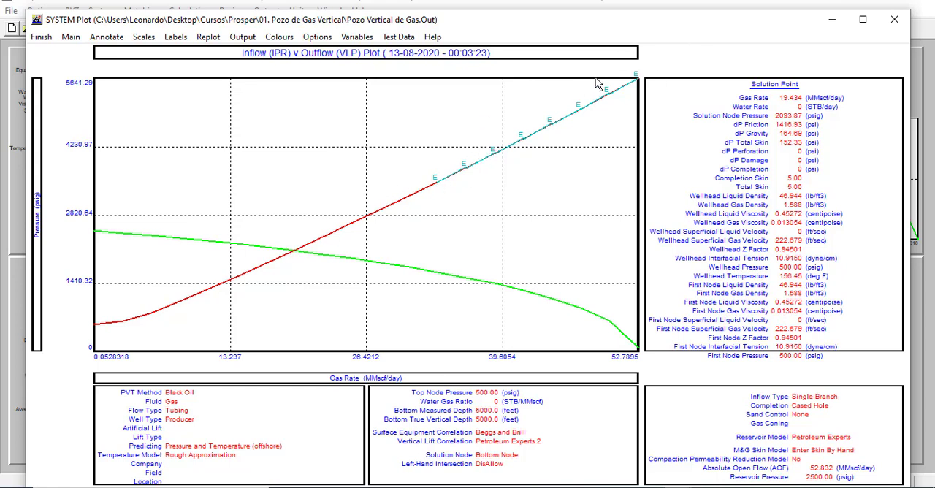
pyautogui.click(44, 37)
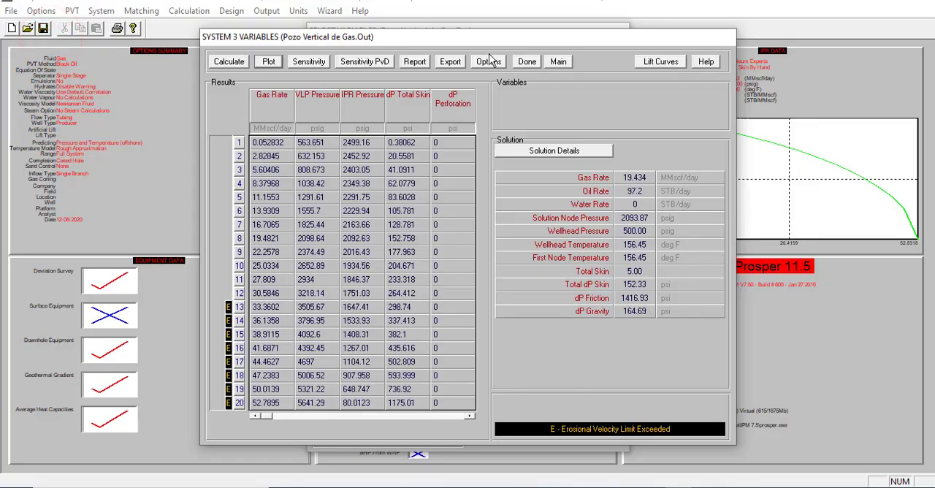
pyautogui.click(558, 61)
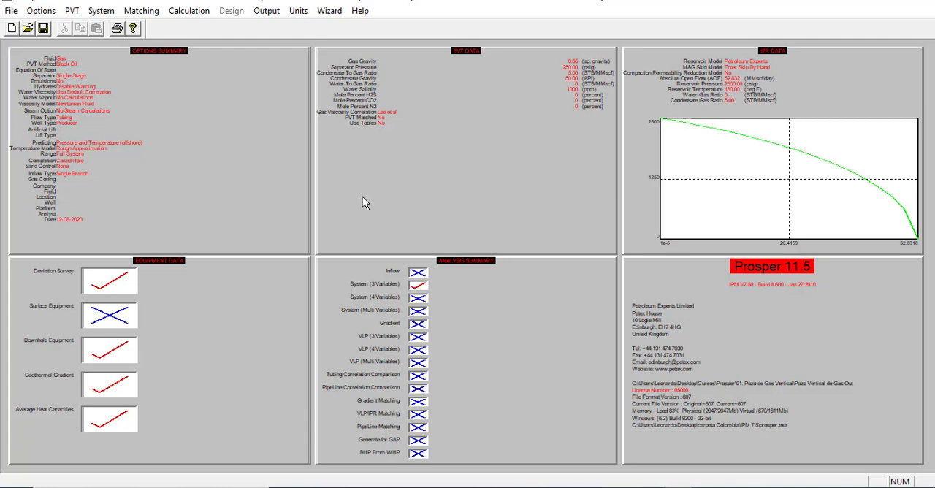
# - Reopen the System (3 Variables) analysis, accept its input data, and choose First Node Pressure as Variable 1
pyautogui.click(420, 289)
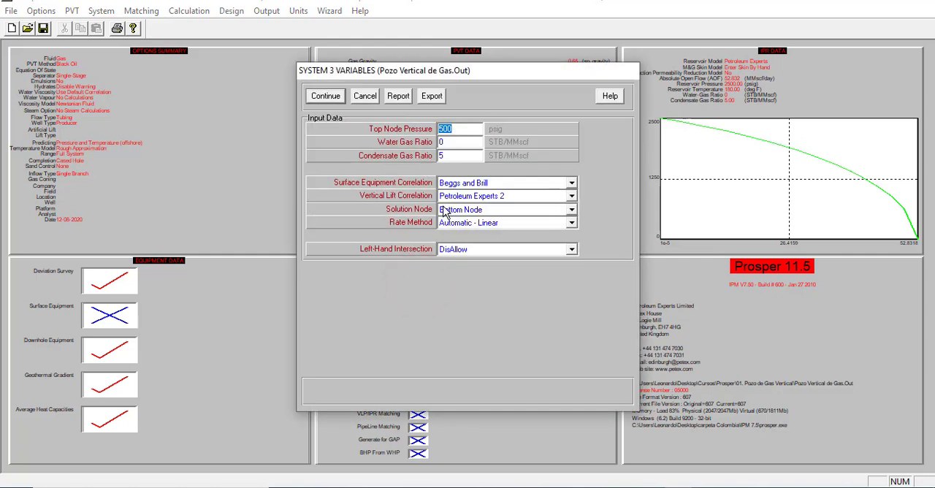
pyautogui.click(326, 97)
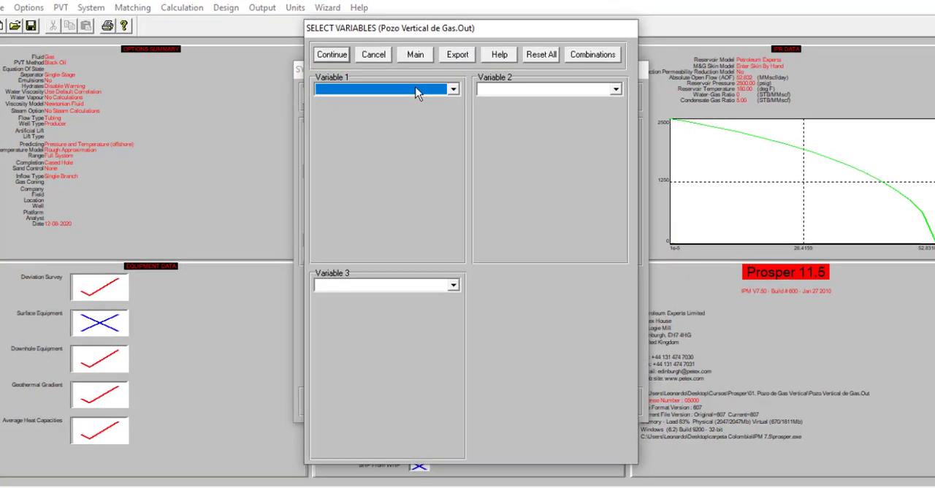
pyautogui.click(415, 90)
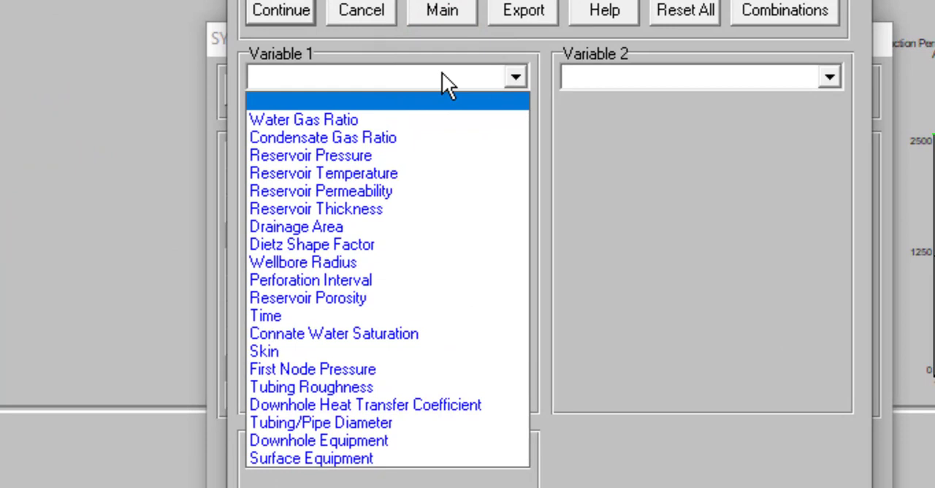
pyautogui.click(413, 364)
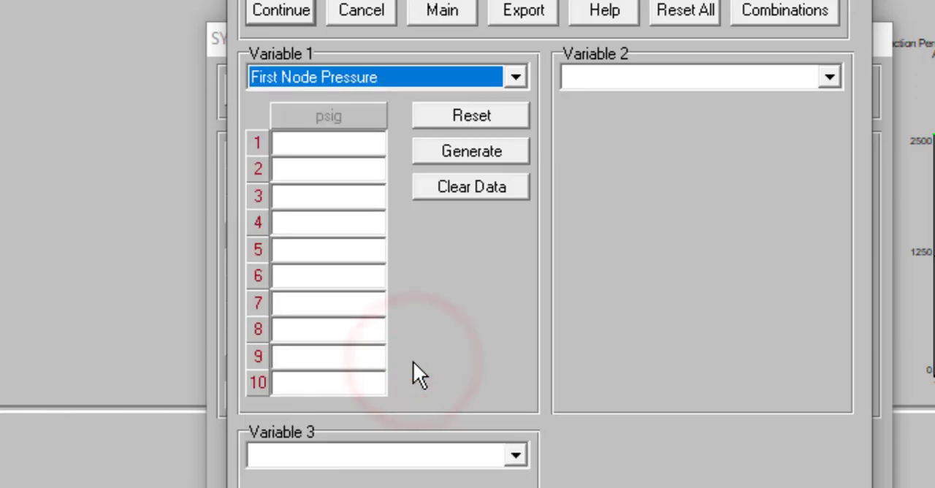
pyautogui.click(340, 138)
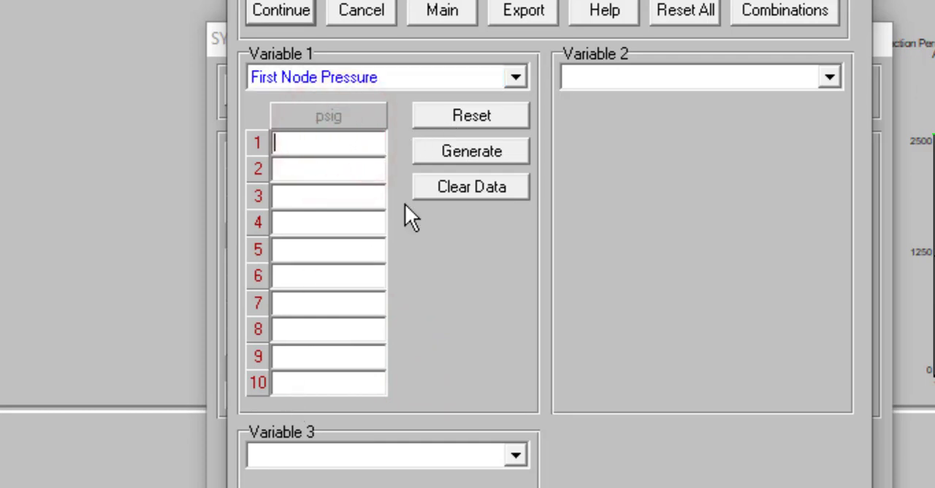
# - Generate 10 linearly spaced First Node Pressure values from 50 to 2200 psig
pyautogui.click(447, 151)
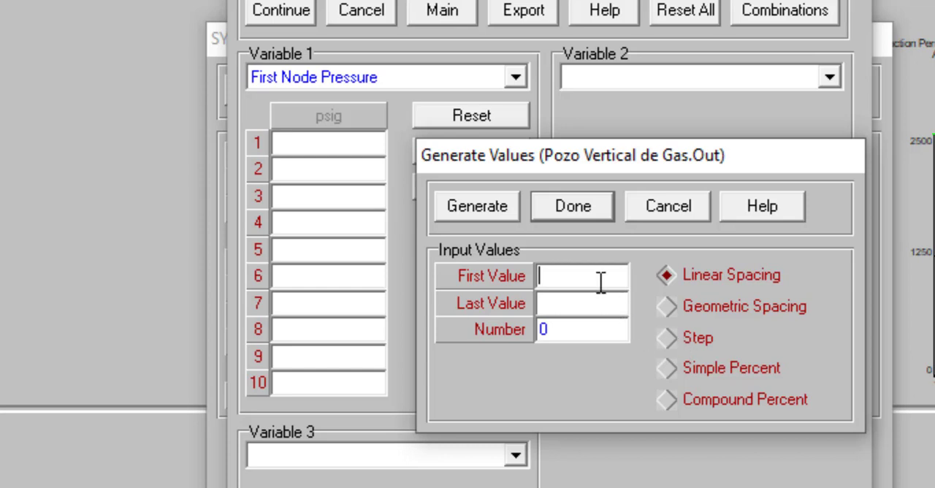
pyautogui.write('50')
pyautogui.click(582, 296)
pyautogui.write('2200')
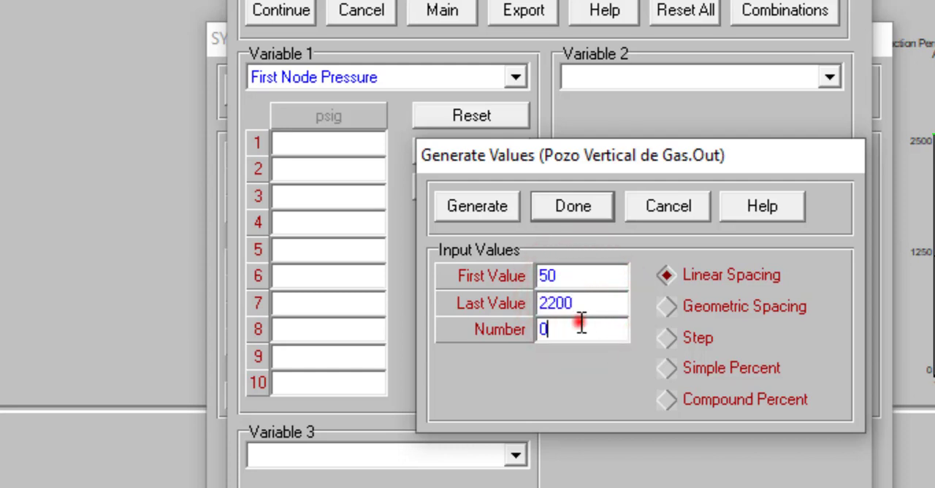
pyautogui.click(582, 324)
pyautogui.write('10')
pyautogui.click(492, 206)
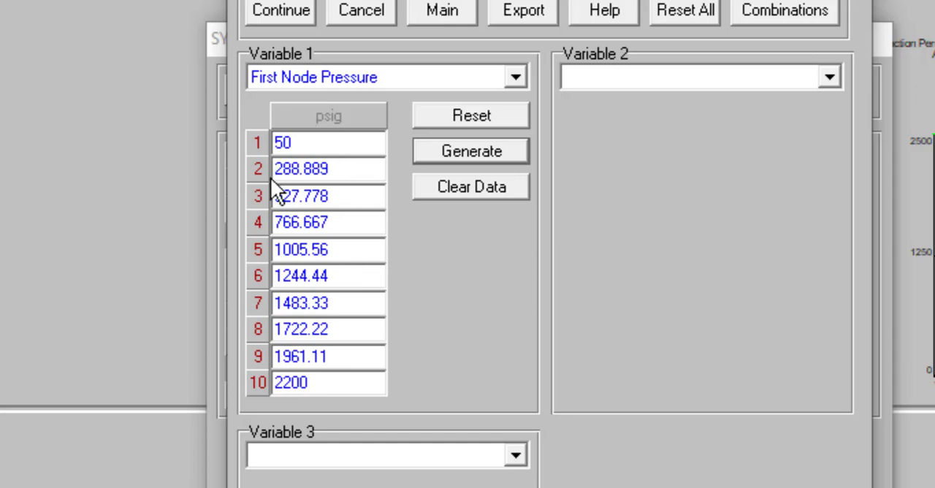
# - Regenerate the First Node Pressure values by Step with an increment of 250 psig, and set the tenth value to 2200 psig
pyautogui.click(485, 155)
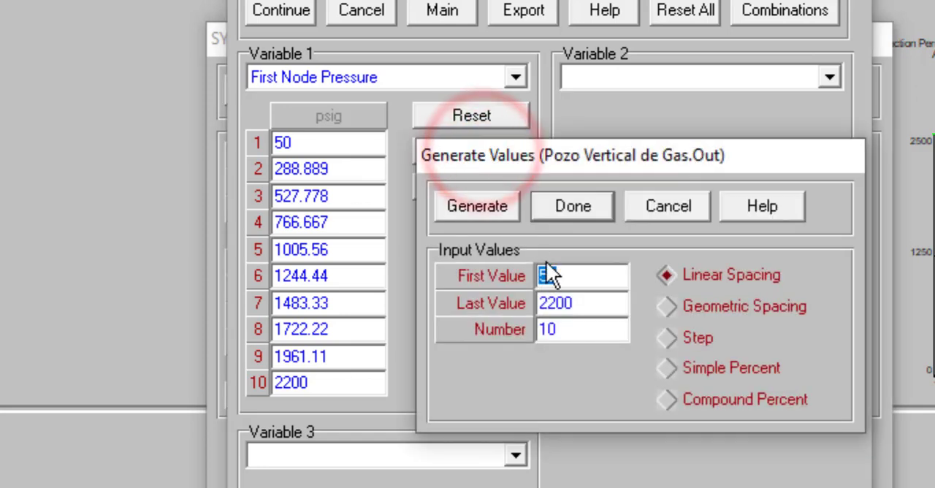
pyautogui.click(667, 339)
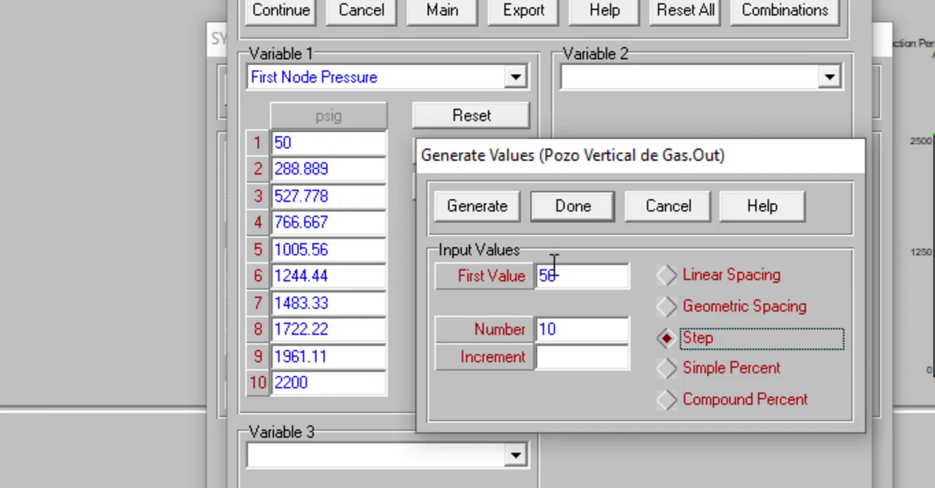
pyautogui.click(555, 356)
pyautogui.write('250')
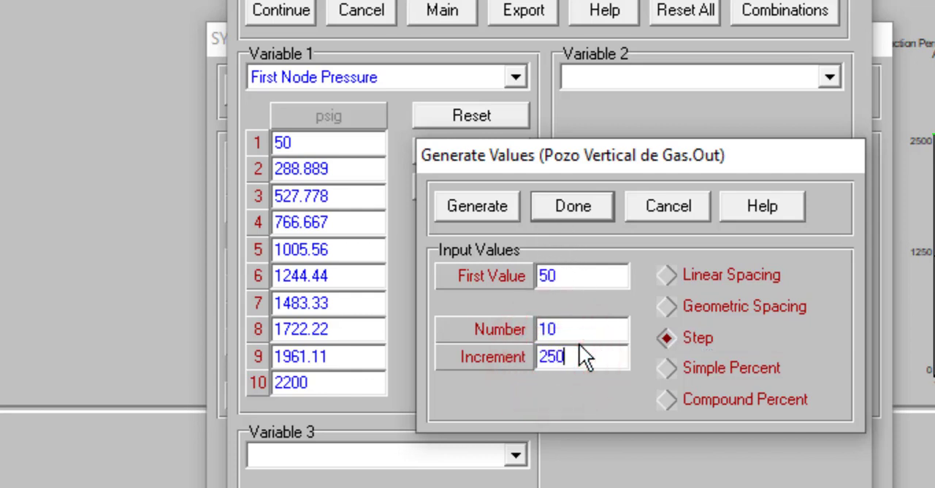
pyautogui.click(501, 206)
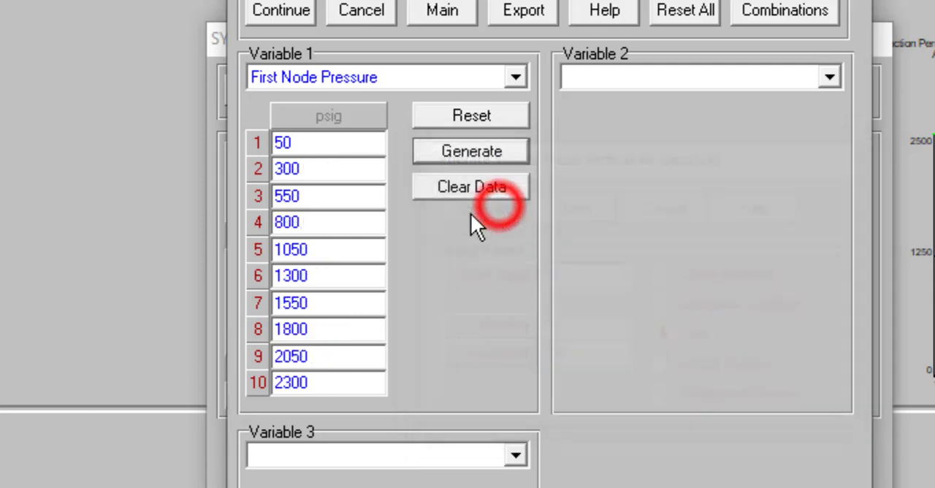
pyautogui.doubleClick(322, 385)
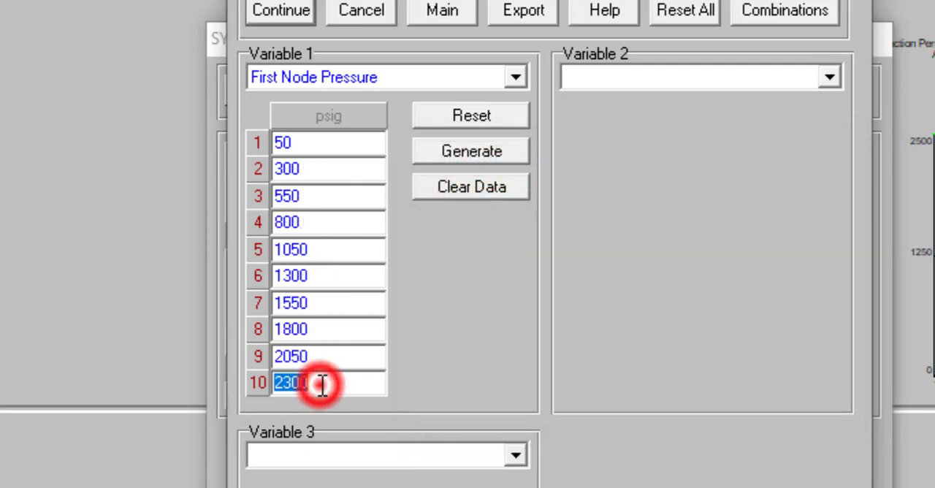
pyautogui.write('2200')
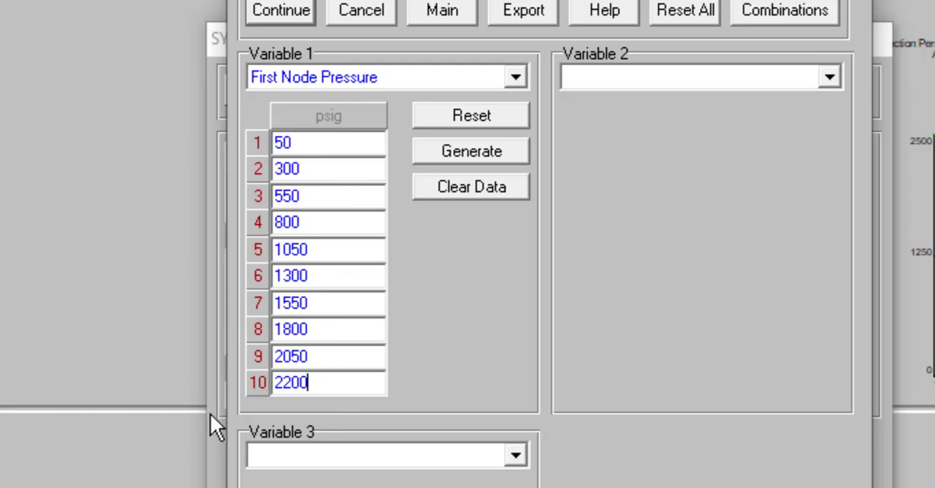
# - Accept the First Node Pressure sensitivity values and calculate the system results for them
pyautogui.click(284, 12)
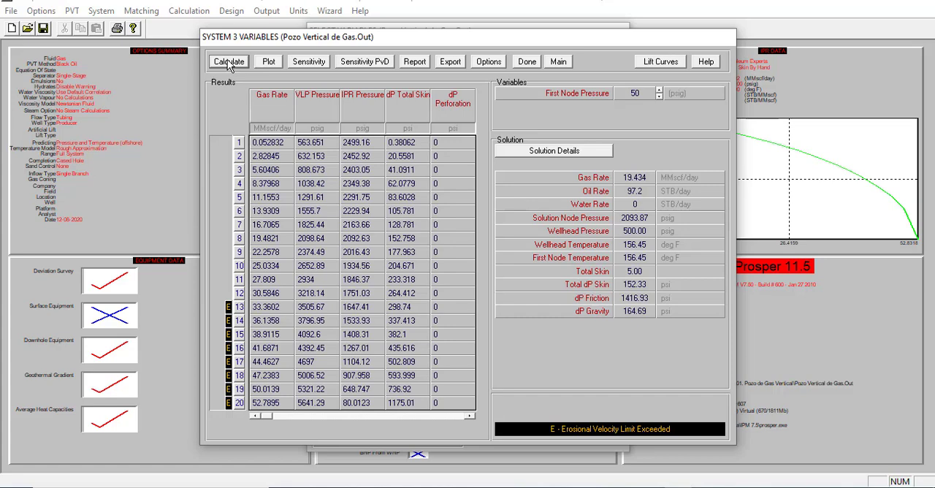
pyautogui.click(229, 62)
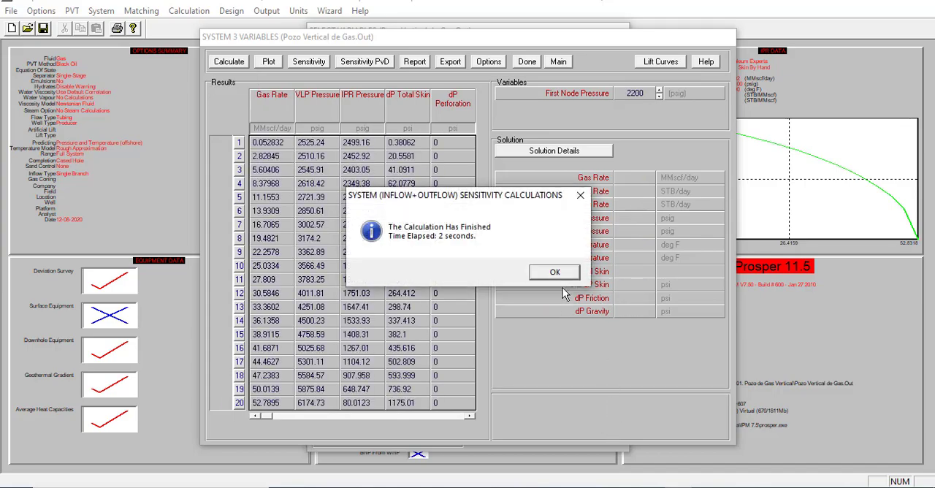
pyautogui.click(559, 273)
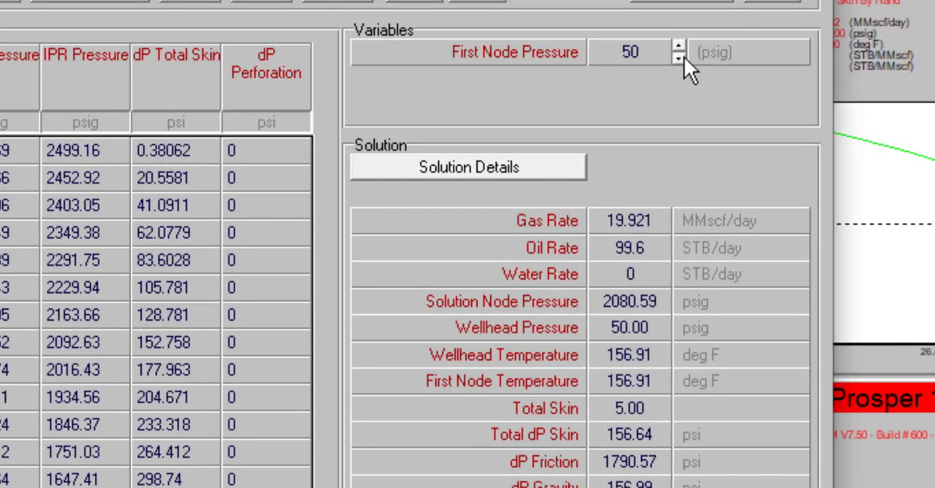
# - Go through the solution results for each successive First Node Pressure case and compare the gas rates
pyautogui.click(682, 57)
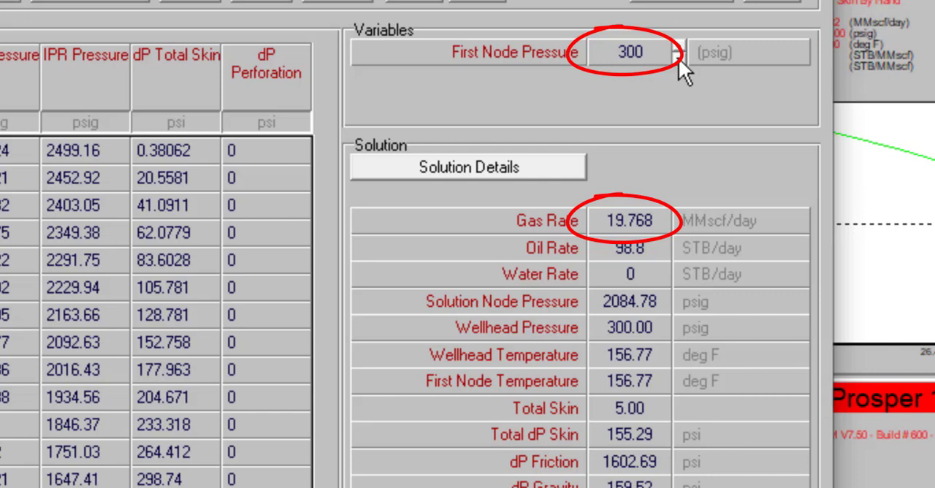
pyautogui.click(679, 58)
pyautogui.click(679, 58)
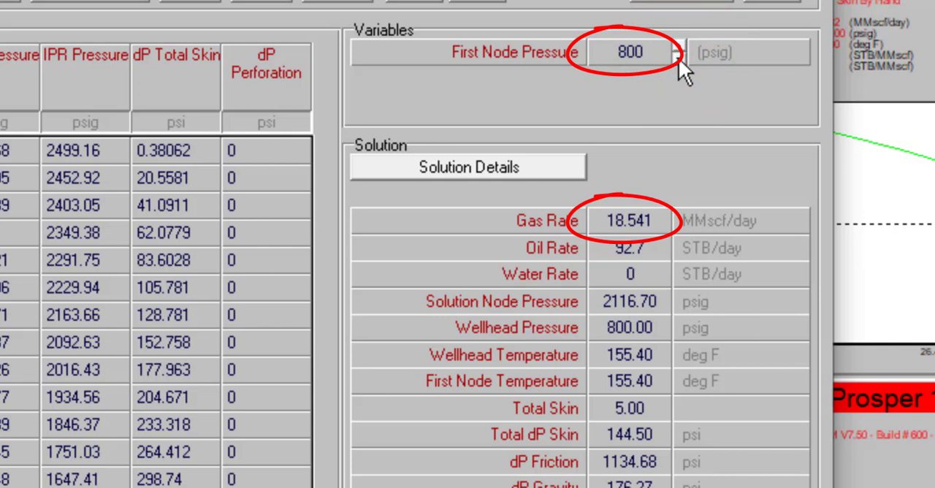
pyautogui.click(679, 58)
pyautogui.click(679, 58)
pyautogui.click(679, 58)
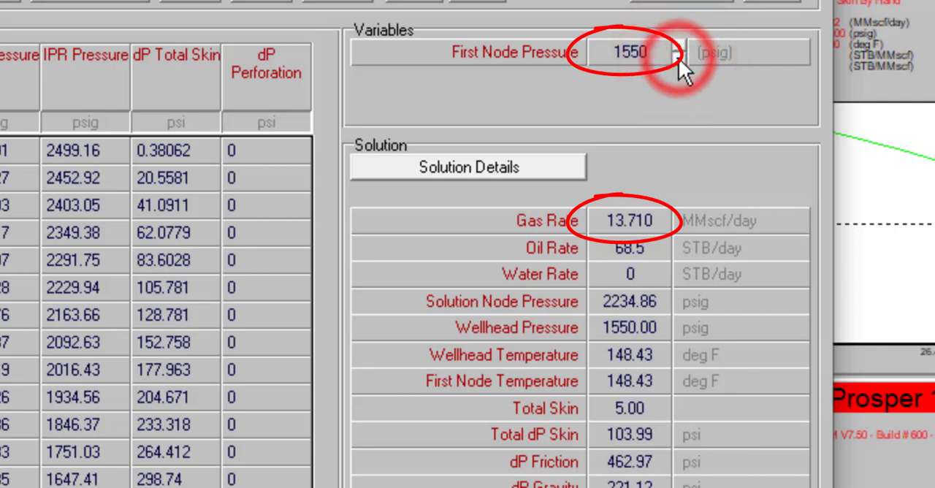
pyautogui.click(679, 58)
pyautogui.click(678, 57)
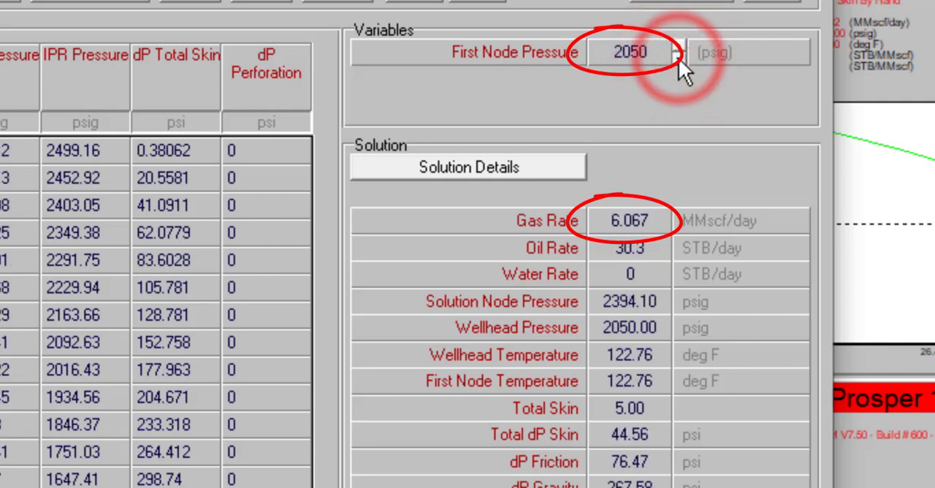
pyautogui.click(679, 58)
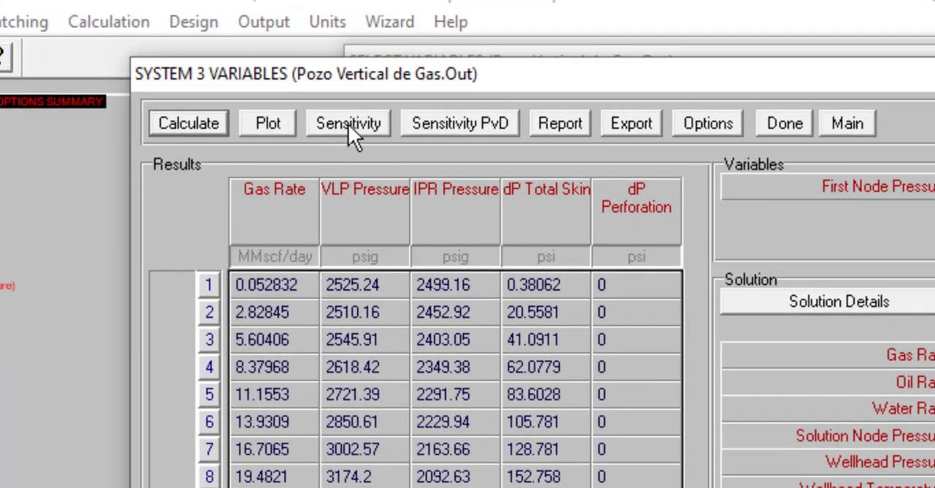
# - Display the Sensitivity plot with Gas Rate as the Y axis variable and maximize its window
pyautogui.click(352, 127)
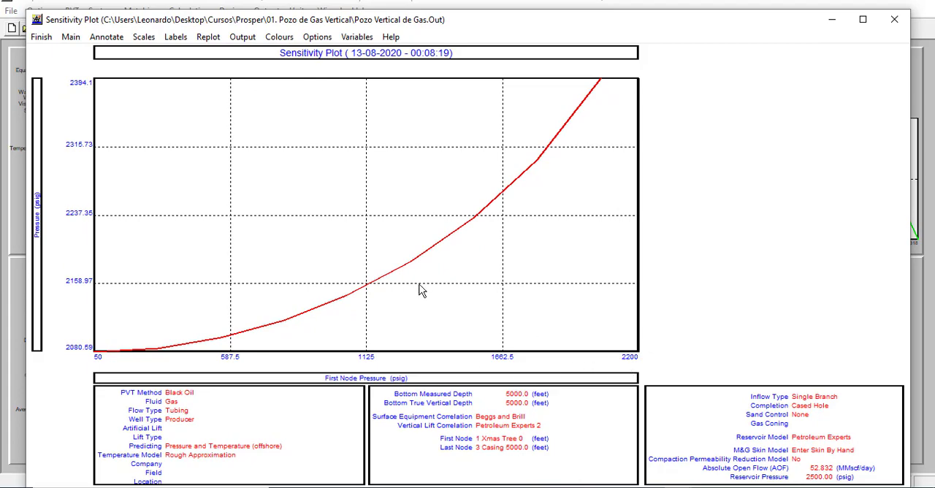
pyautogui.click(354, 37)
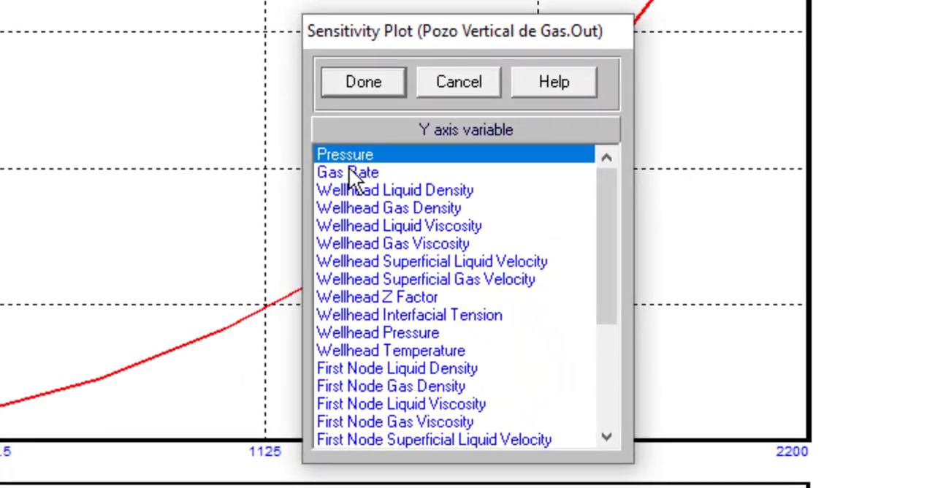
pyautogui.click(549, 436)
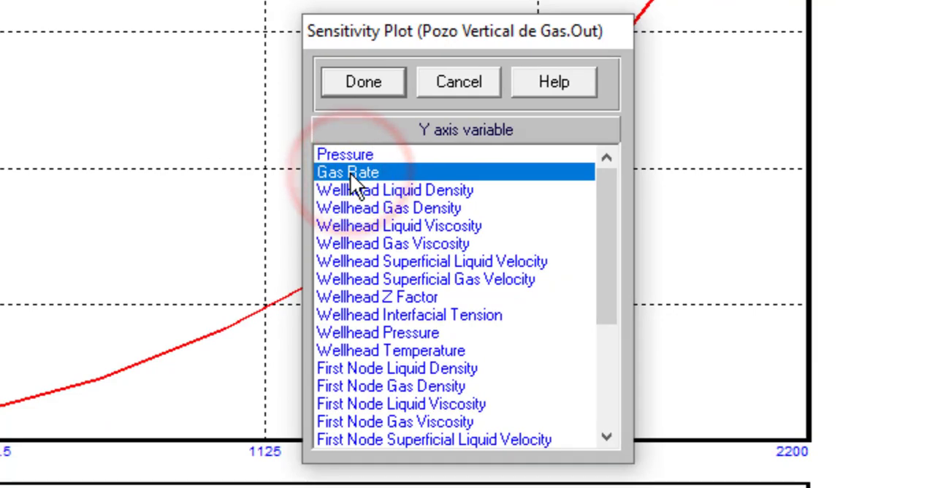
pyautogui.click(372, 80)
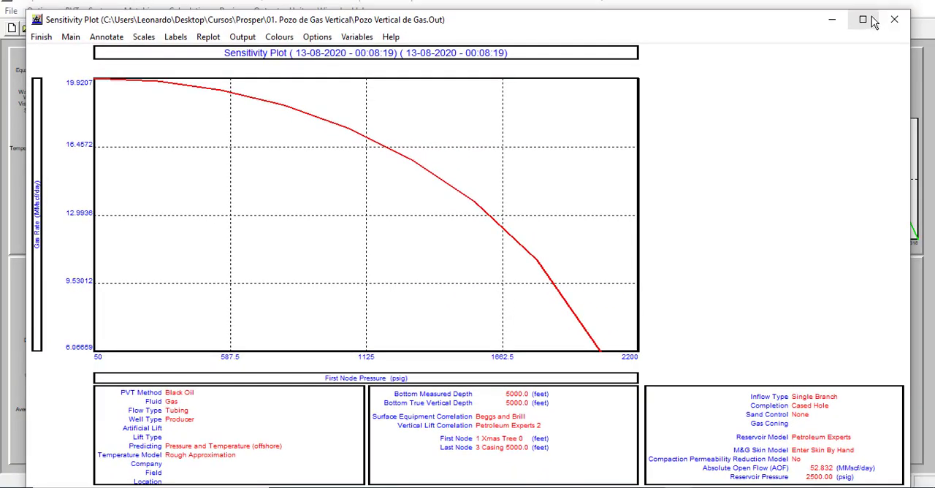
pyautogui.click(873, 20)
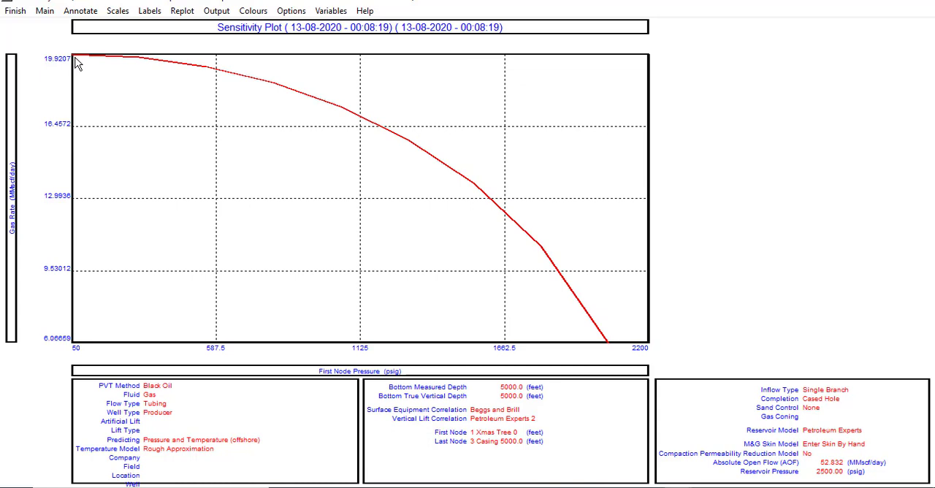
# - Close the Sensitivity plot and leave the three-variable system results to return to the main summary screen
pyautogui.click(19, 13)
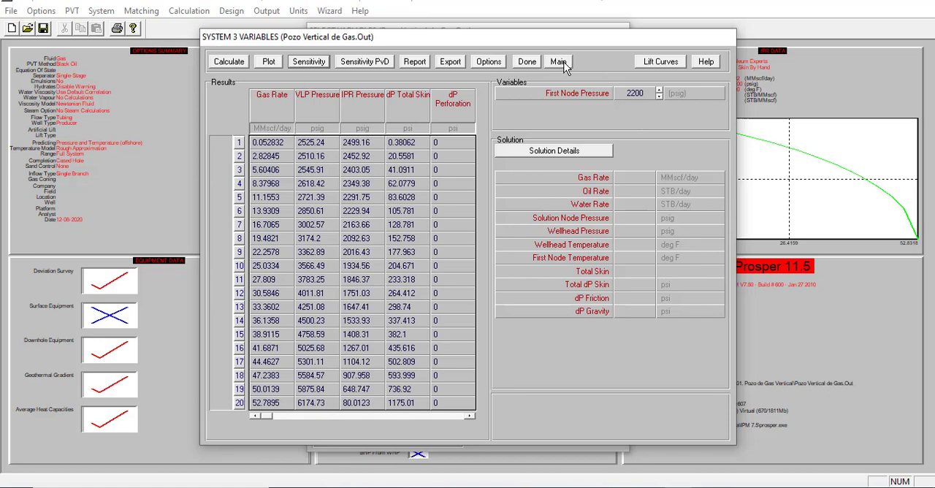
pyautogui.click(529, 63)
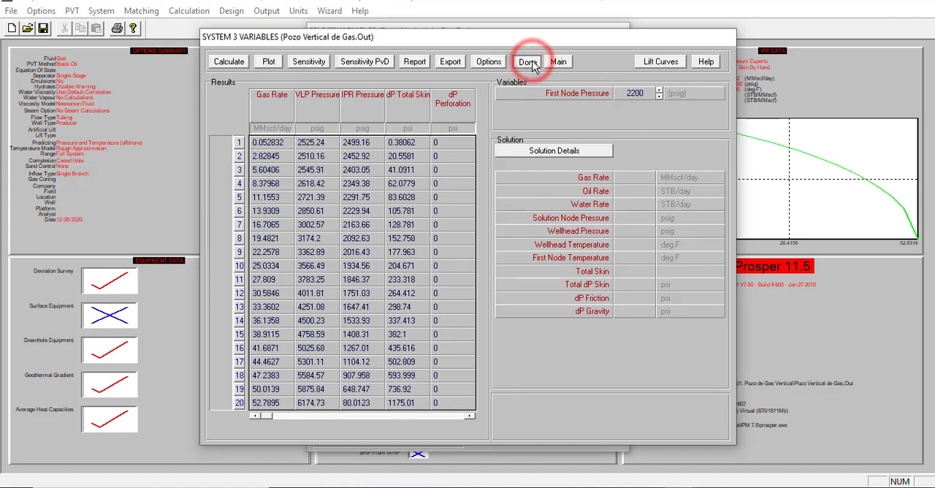
pyautogui.click(559, 61)
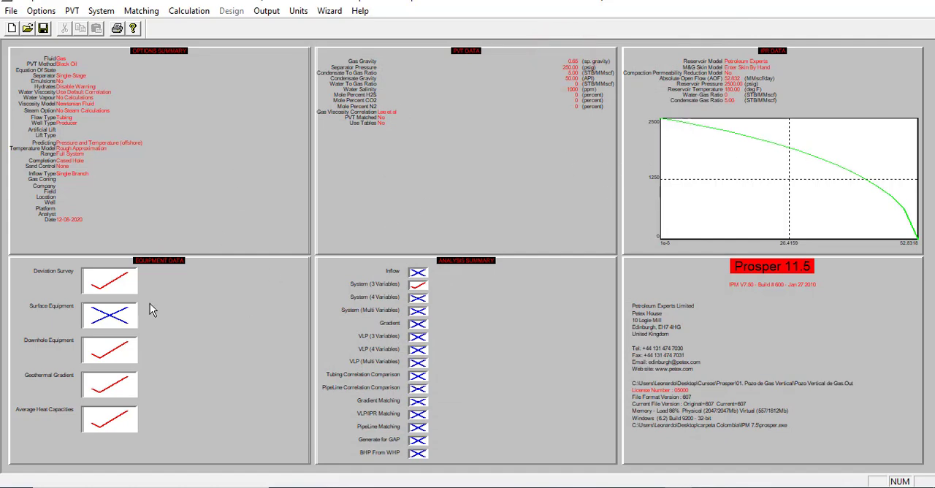
# - Review the IPR plot of the Petroleum Experts reservoir model, then leave the inflow performance data without changes
pyautogui.click(733, 200)
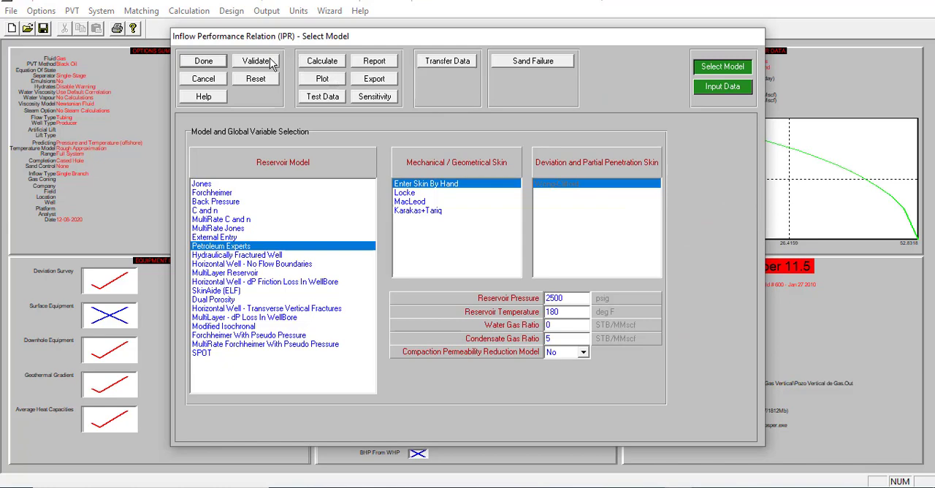
pyautogui.click(321, 81)
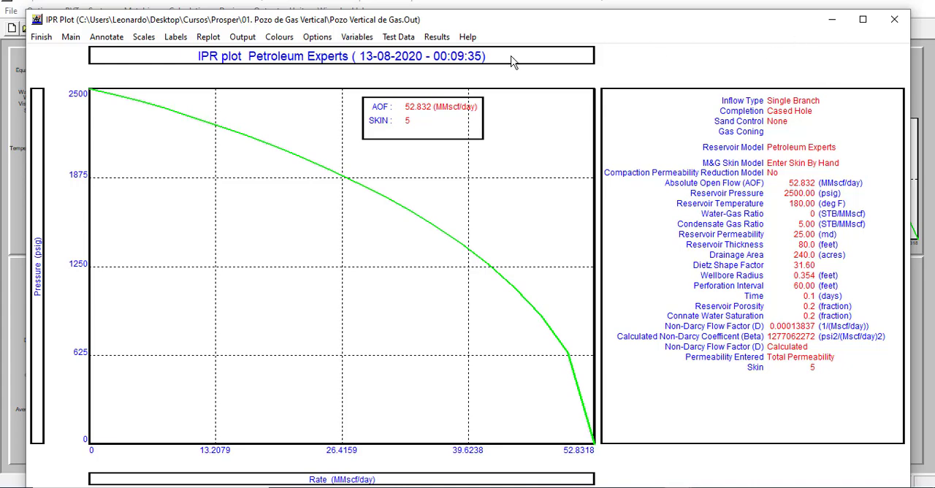
pyautogui.click(42, 36)
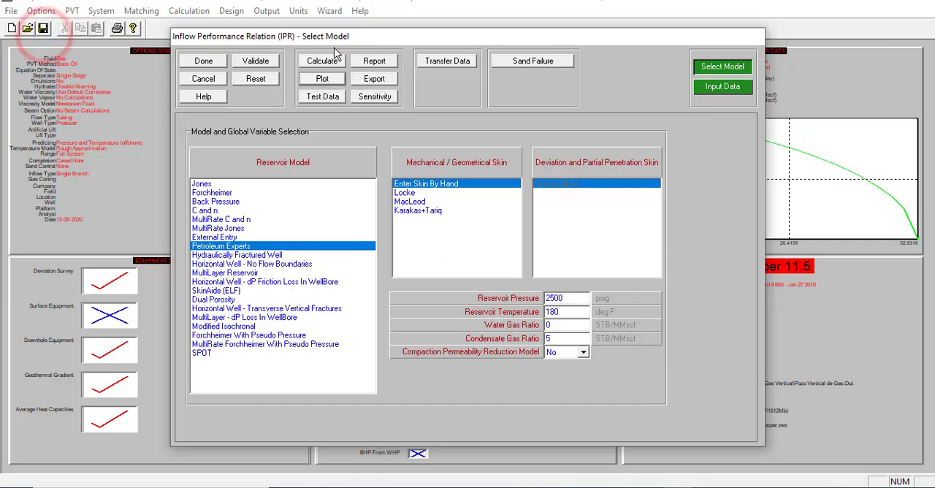
pyautogui.click(210, 82)
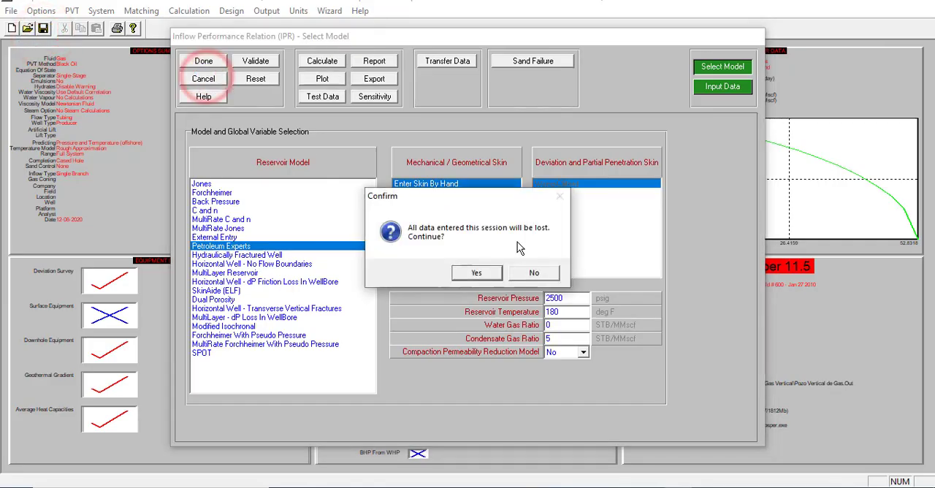
pyautogui.click(481, 273)
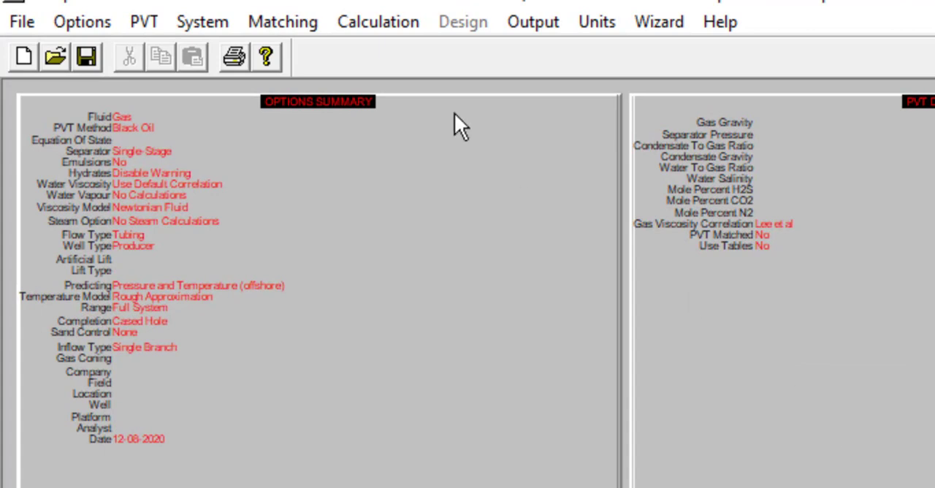
# - Start a three-variable VLP tubing curve calculation with Top Node Pressure 500 psig, Water Gas Ratio 0 and Condensate Gas Ratio 5 STB/MMscf
pyautogui.click(398, 23)
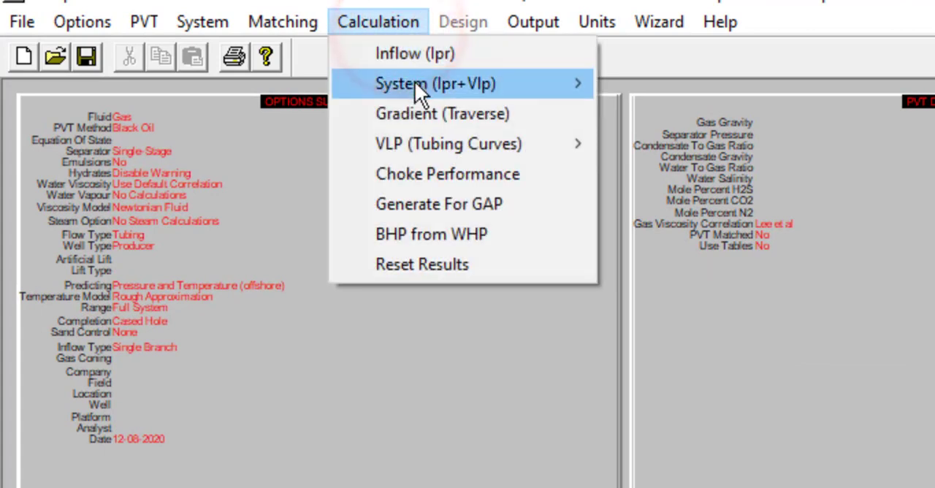
pyautogui.moveTo(427, 148)
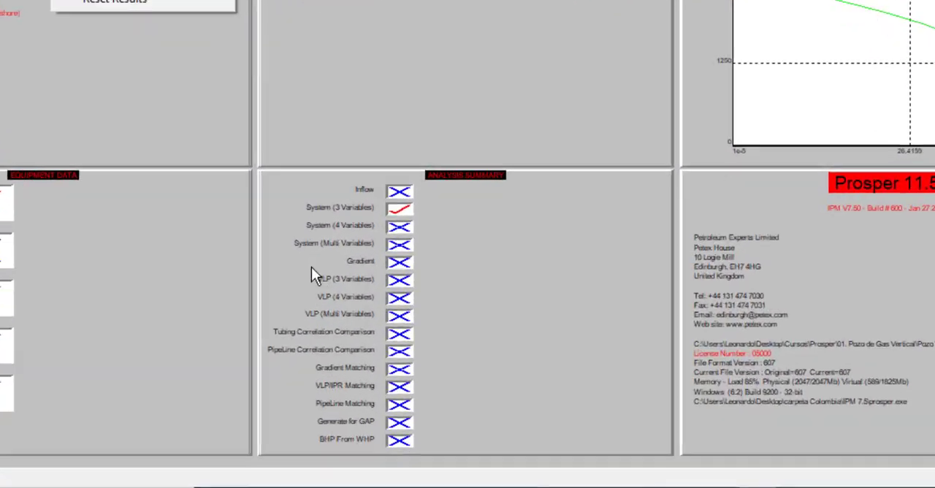
pyautogui.click(398, 279)
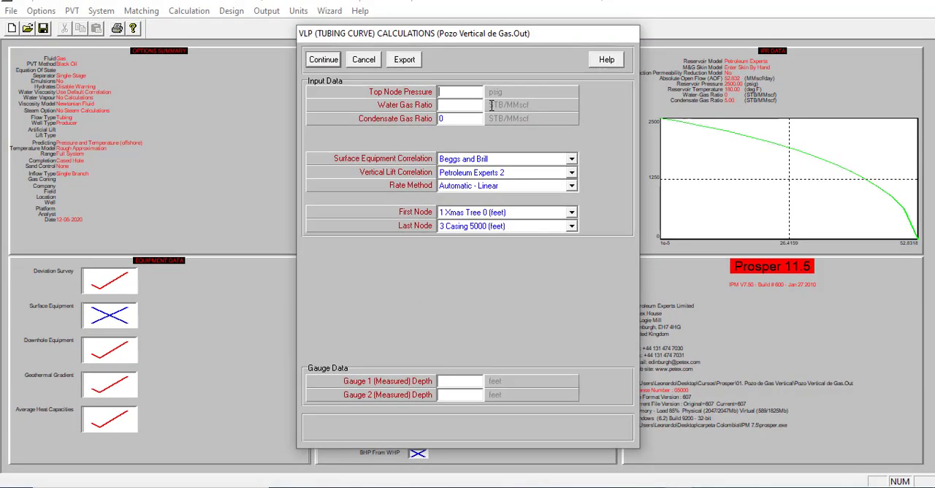
pyautogui.write('500')
pyautogui.click(463, 108)
pyautogui.write('0')
pyautogui.click(459, 119)
pyautogui.write('5')
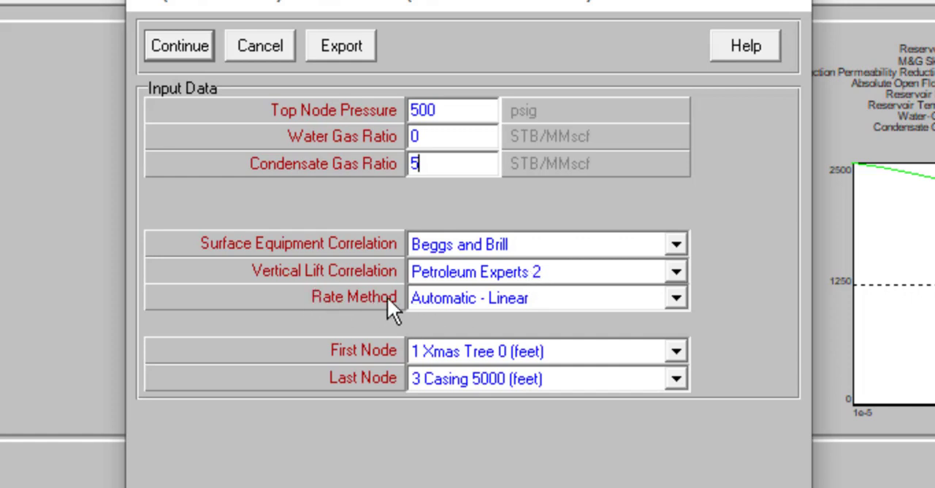
# - Change the Rate Method to User Selected and generate 20 gas rates by Step from 0.1 MMscf/day with an increment of 1.5
pyautogui.click(512, 296)
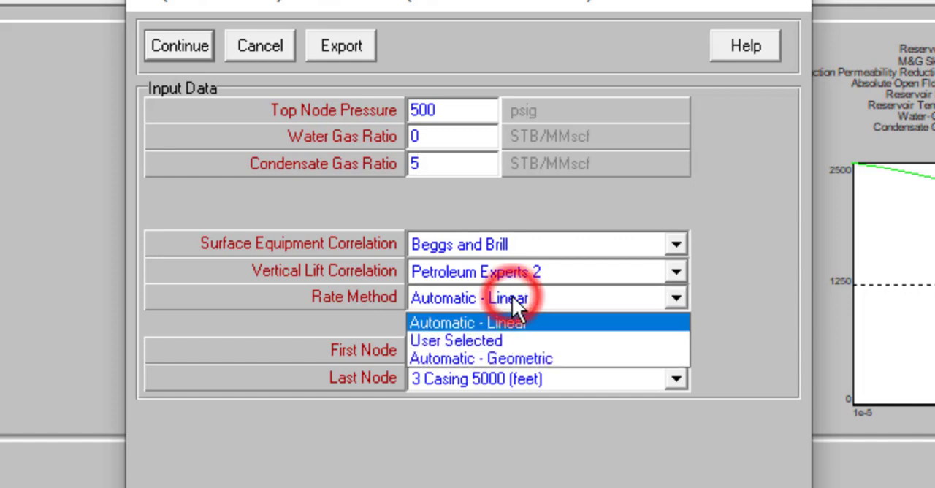
pyautogui.click(497, 339)
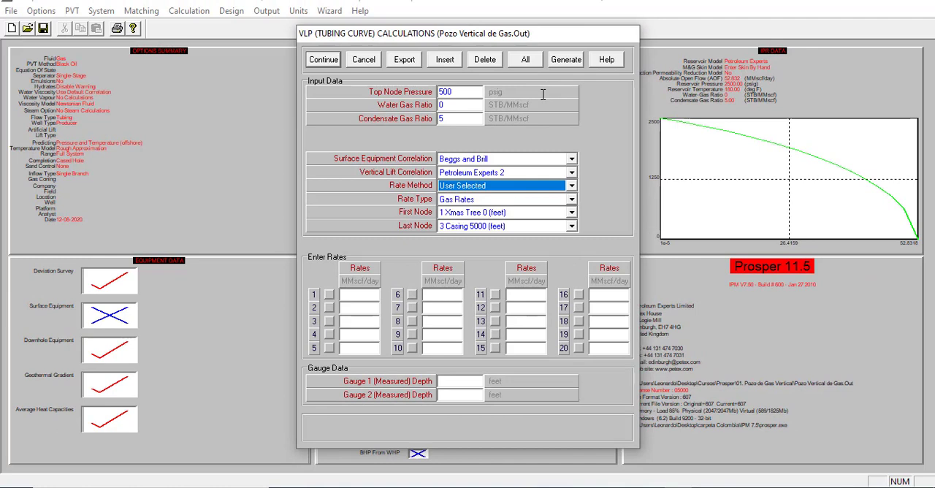
pyautogui.click(562, 62)
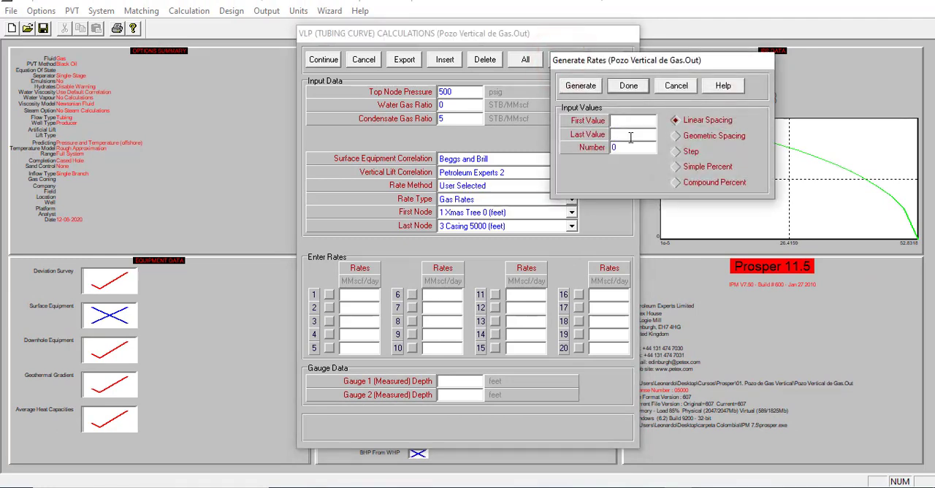
pyautogui.click(675, 151)
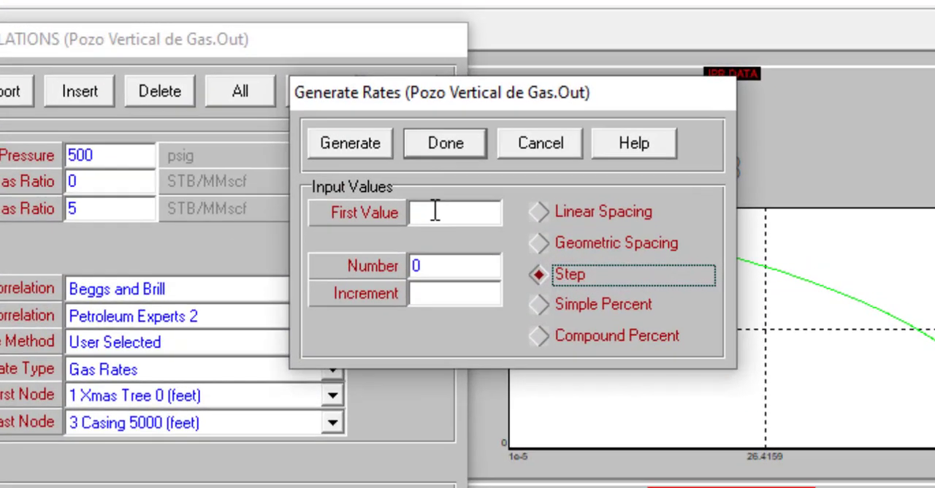
pyautogui.click(550, 155)
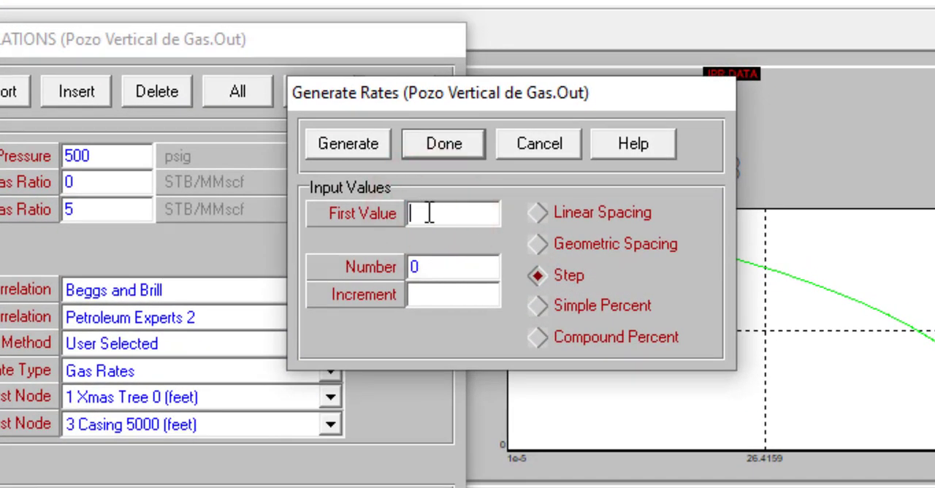
pyautogui.write('0.1')
pyautogui.doubleClick(439, 267)
pyautogui.write('20')
pyautogui.click(432, 292)
pyautogui.write('1.5')
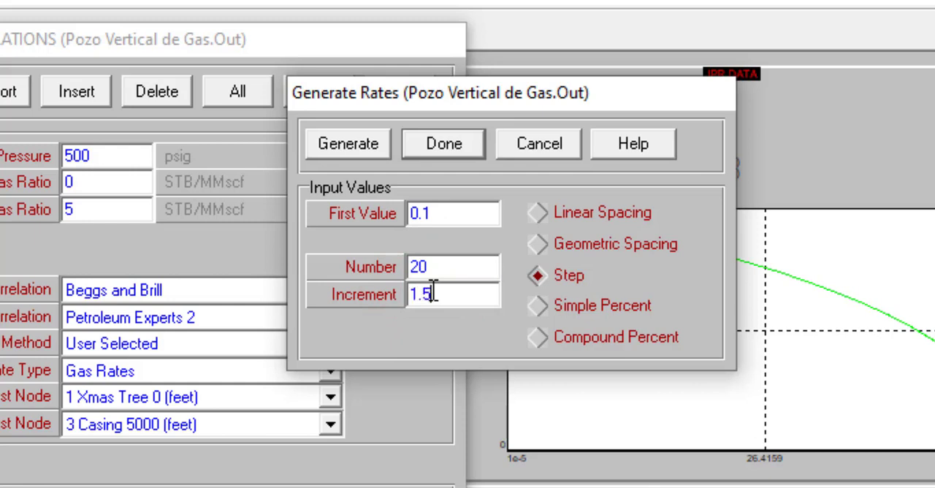
pyautogui.click(352, 141)
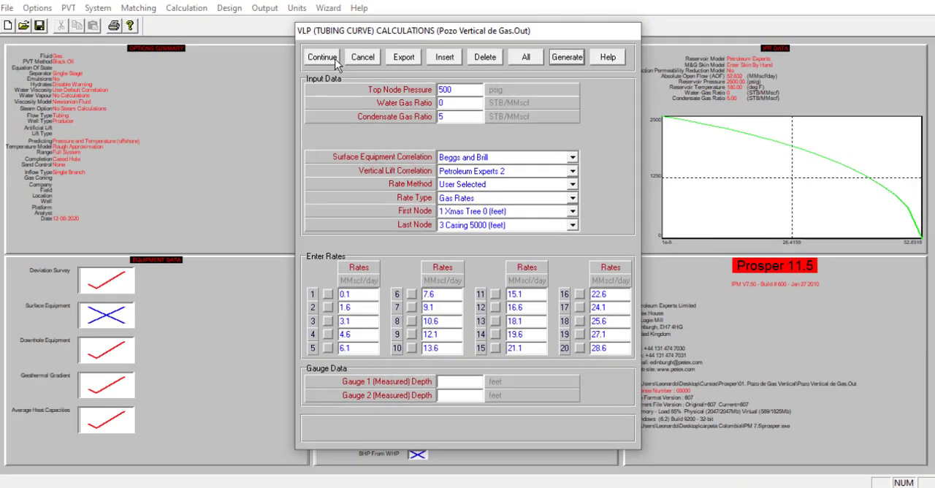
# - Accept the VLP input data and choose First Node Pressure as sensitivity Variable 1
pyautogui.click(325, 59)
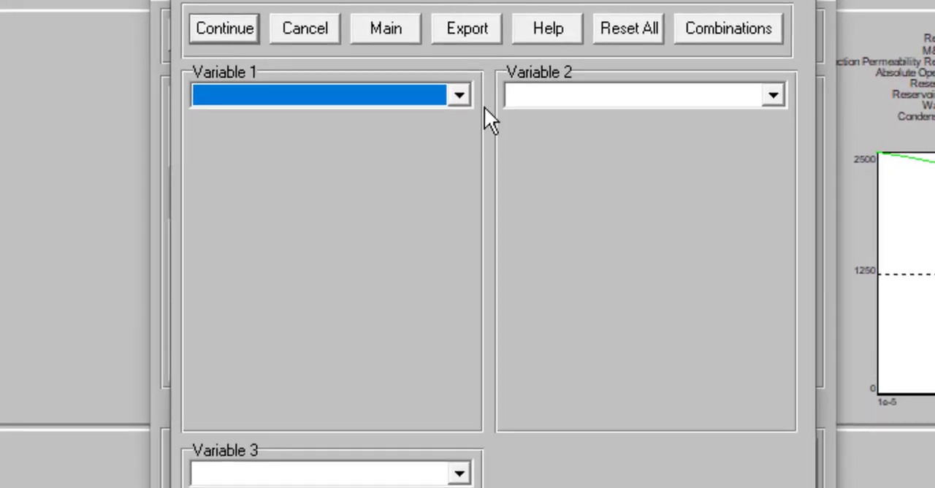
pyautogui.click(461, 94)
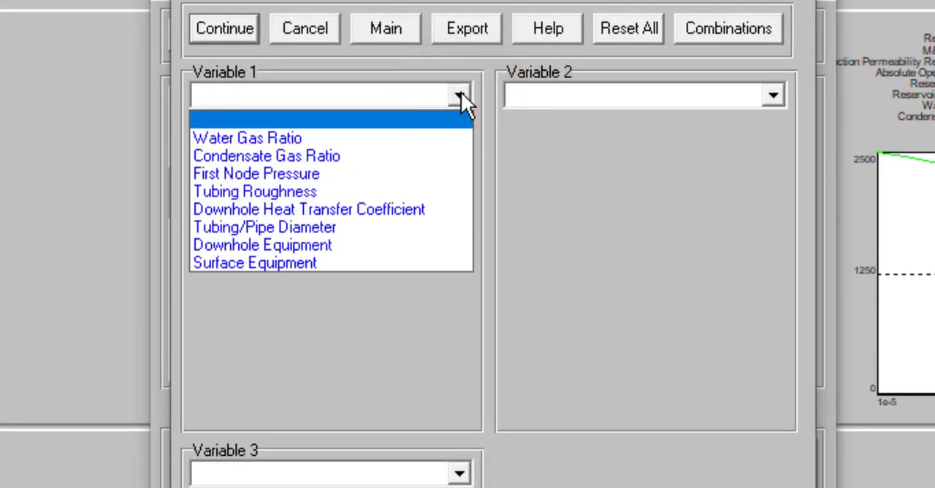
pyautogui.click(364, 174)
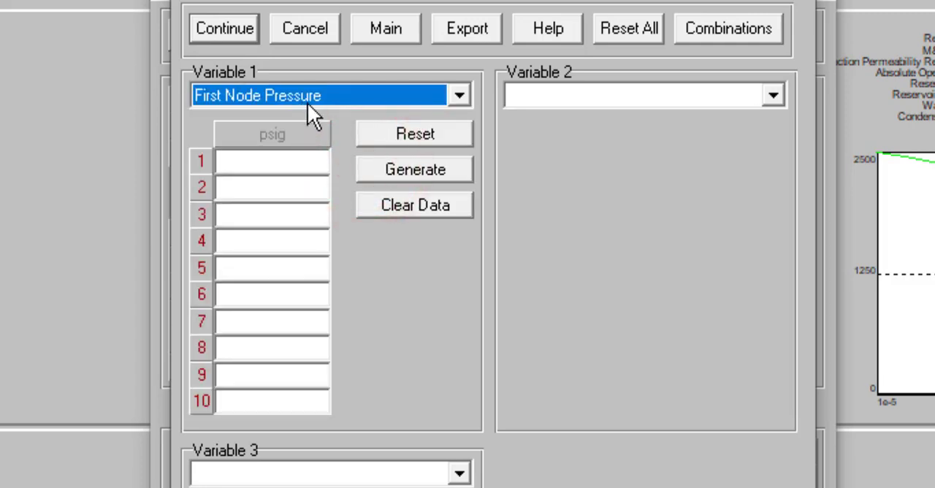
# - Generate 10 First Node Pressure values by Step, starting at 50 psig with an increment of 220 psig
pyautogui.click(369, 164)
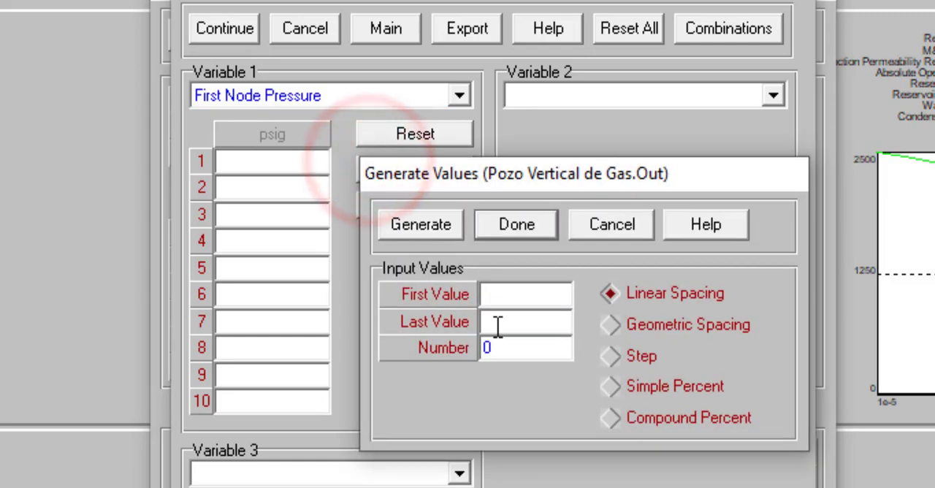
pyautogui.click(610, 356)
pyautogui.click(516, 300)
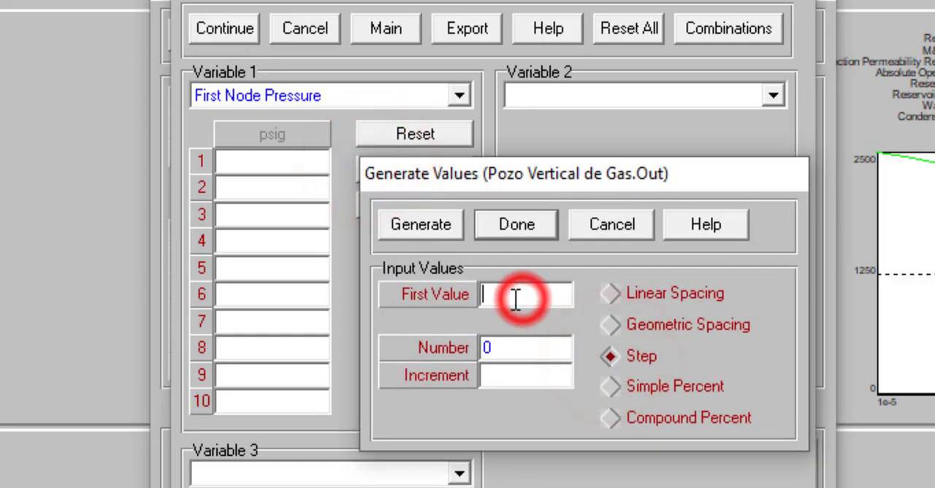
pyautogui.write('50')
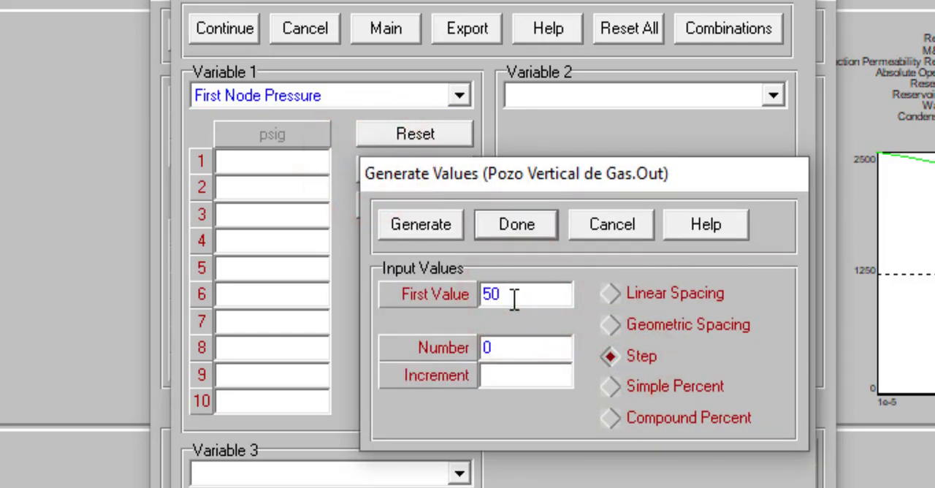
pyautogui.click(517, 338)
pyautogui.doubleClick(516, 338)
pyautogui.write('10')
pyautogui.click(507, 376)
pyautogui.write('220')
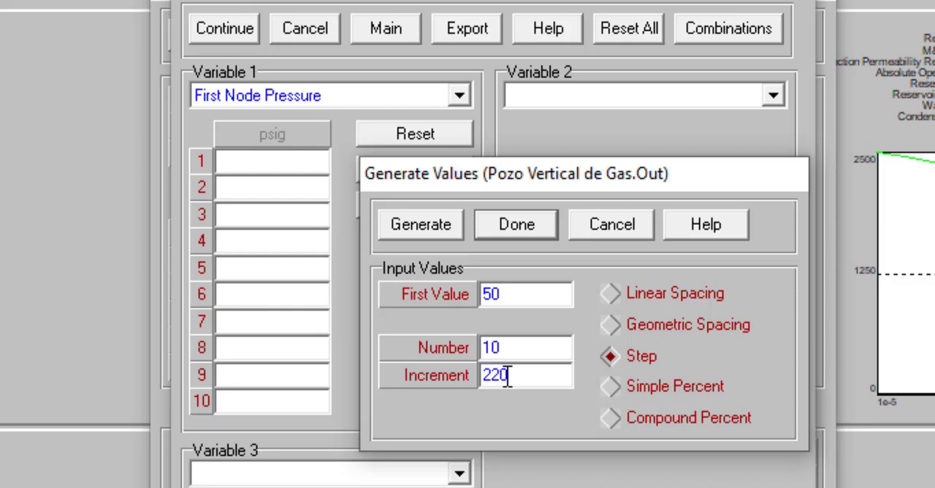
pyautogui.click(450, 216)
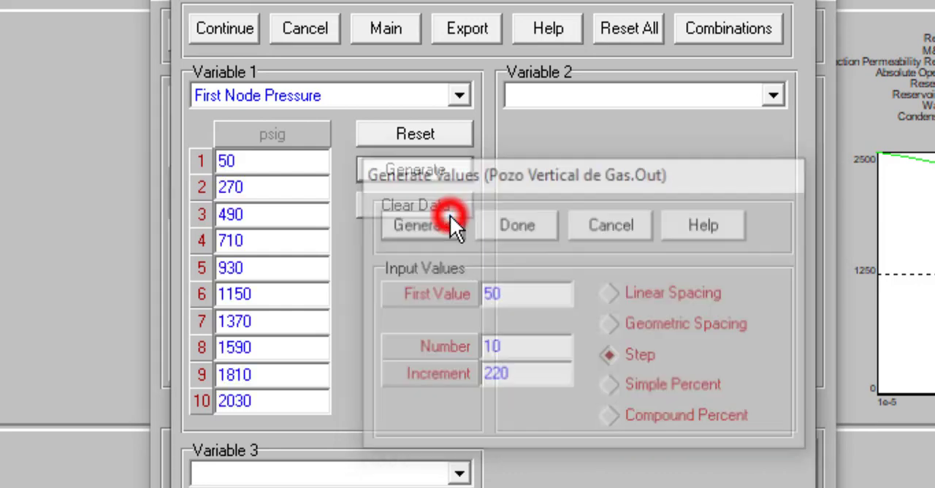
# - Set the tenth First Node Pressure value to 2100 psig
pyautogui.doubleClick(286, 405)
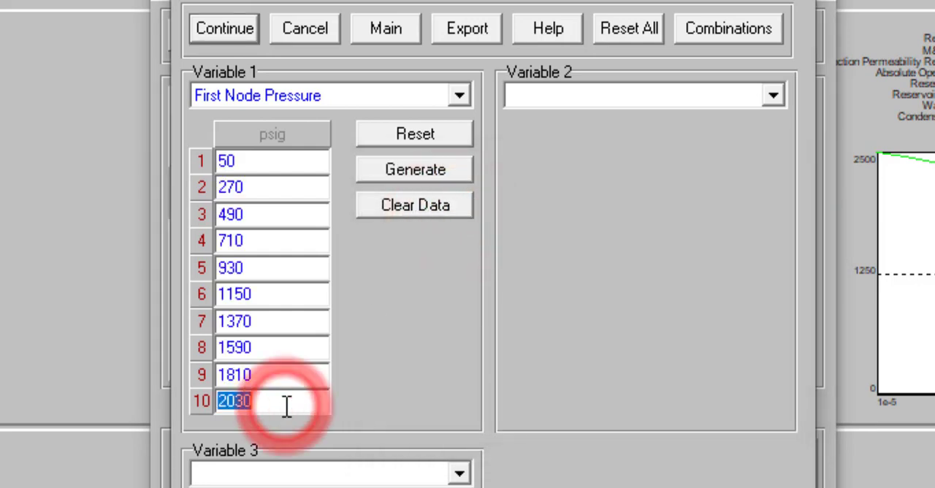
pyautogui.write('21')
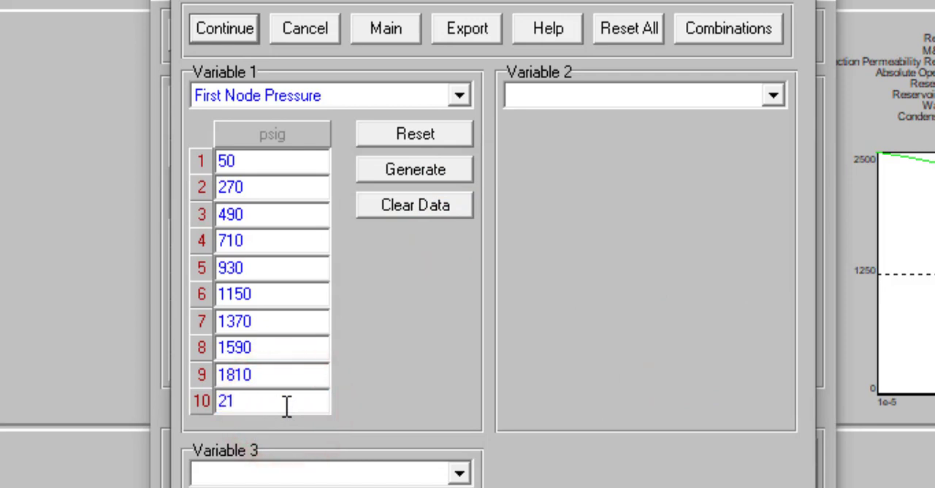
pyautogui.write('00')
# - Assign Water Gas Ratio to Variable 2, generate 10 values by Step from 0 with an increment of 30, and set the tenth to 300 STB/MMscf
pyautogui.click(593, 92)
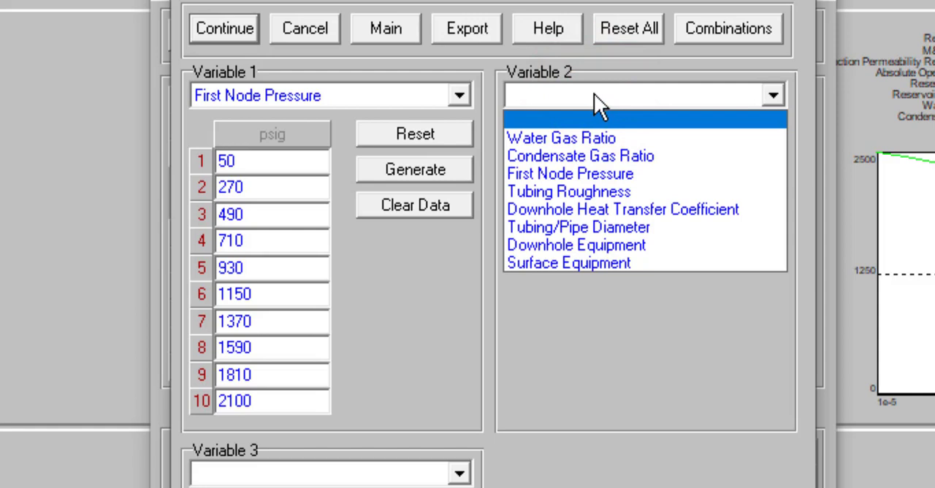
pyautogui.click(595, 133)
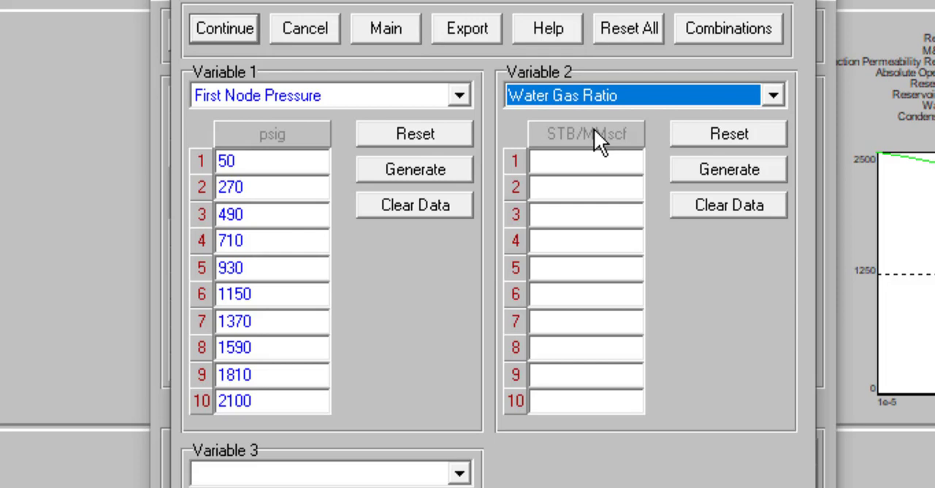
pyautogui.click(717, 182)
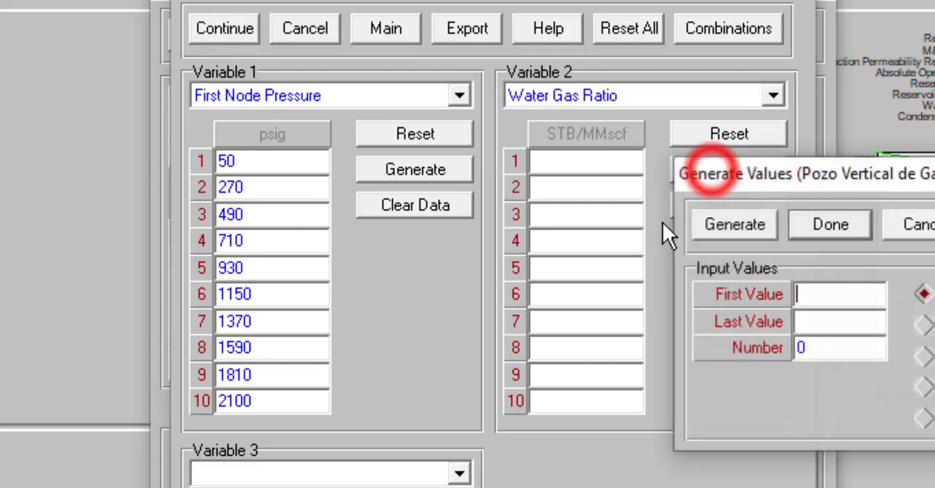
pyautogui.click(924, 356)
pyautogui.click(831, 294)
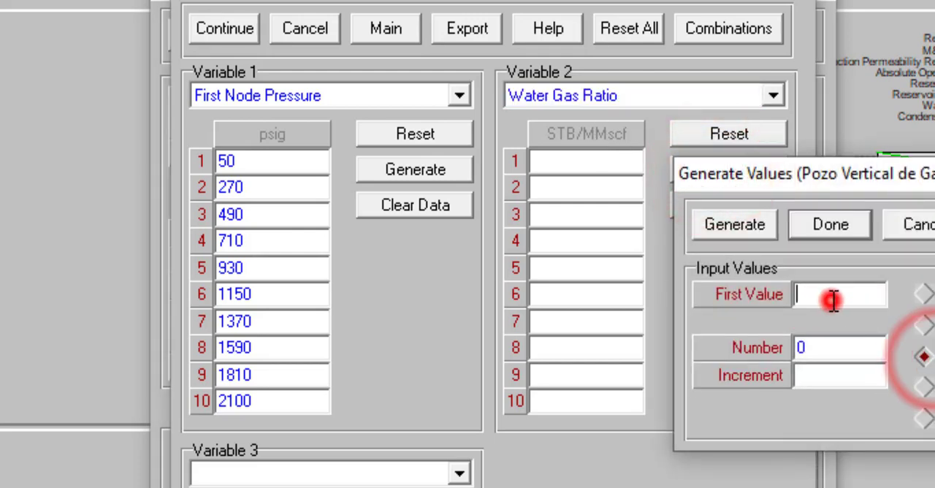
pyautogui.write('0')
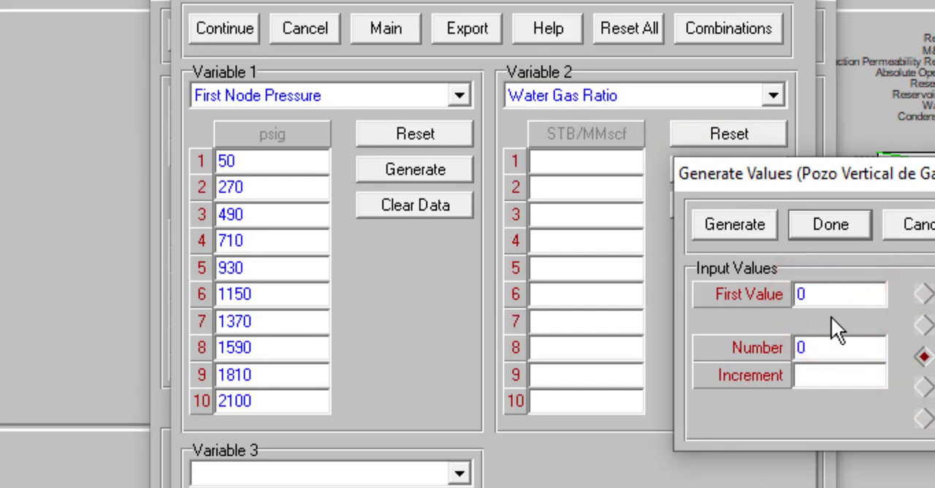
pyautogui.click(845, 350)
pyautogui.write('1')
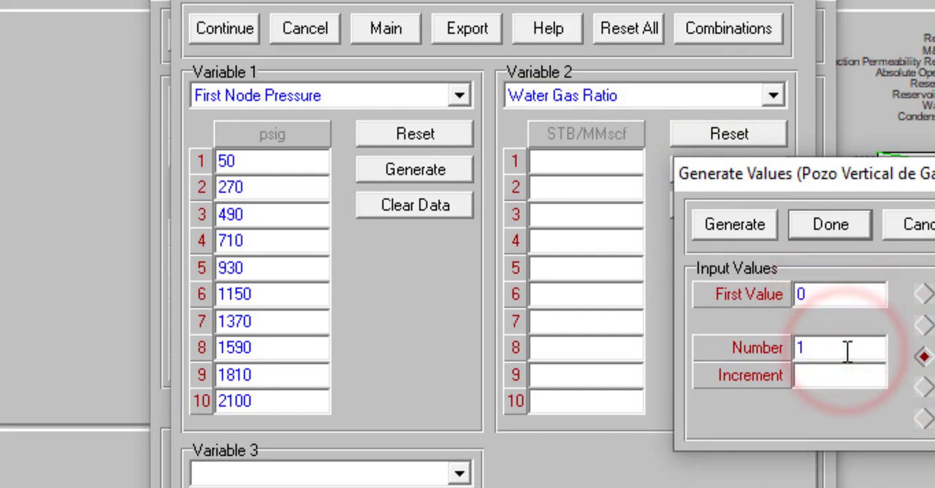
pyautogui.write('0')
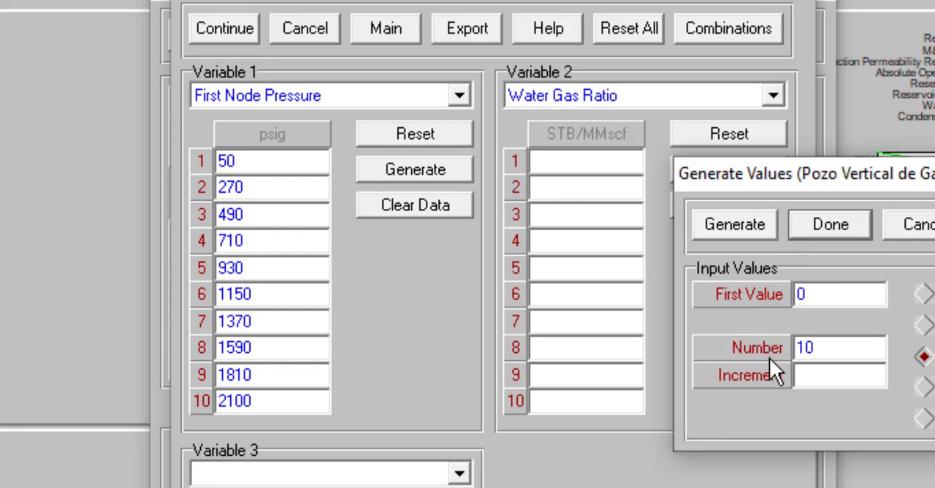
pyautogui.click(808, 374)
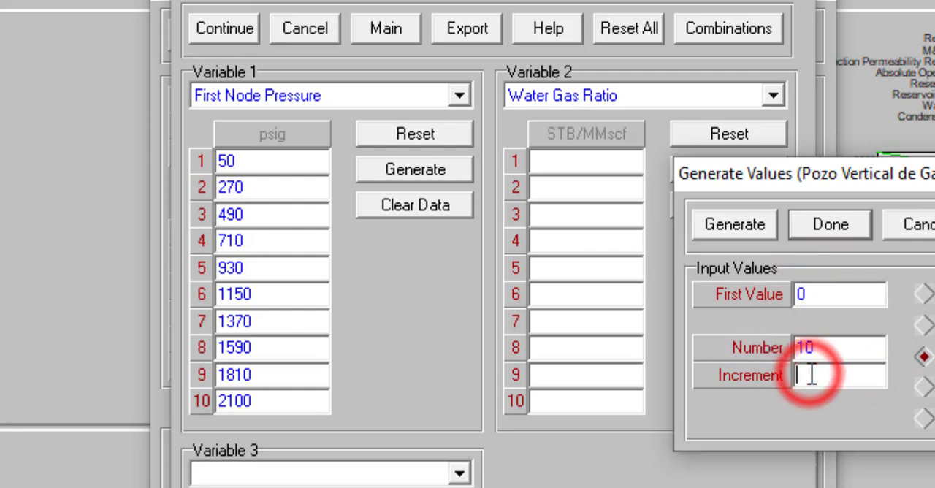
pyautogui.write('30')
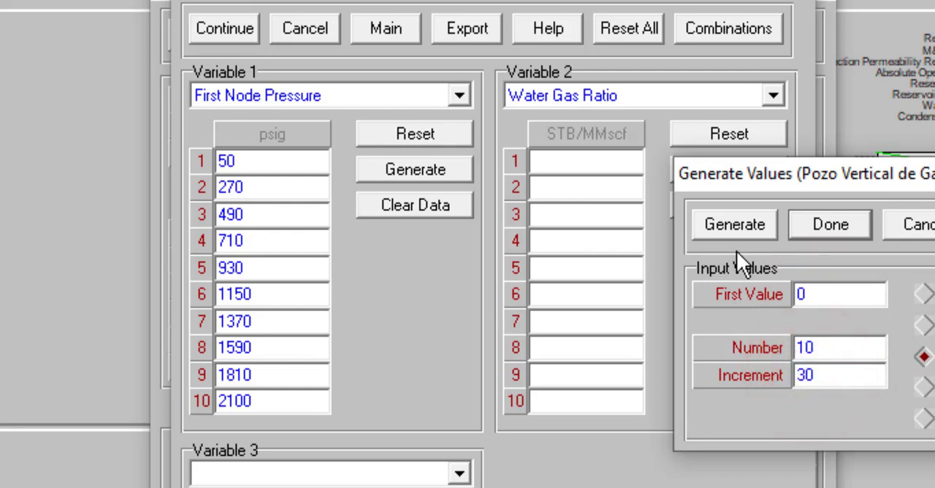
pyautogui.click(736, 230)
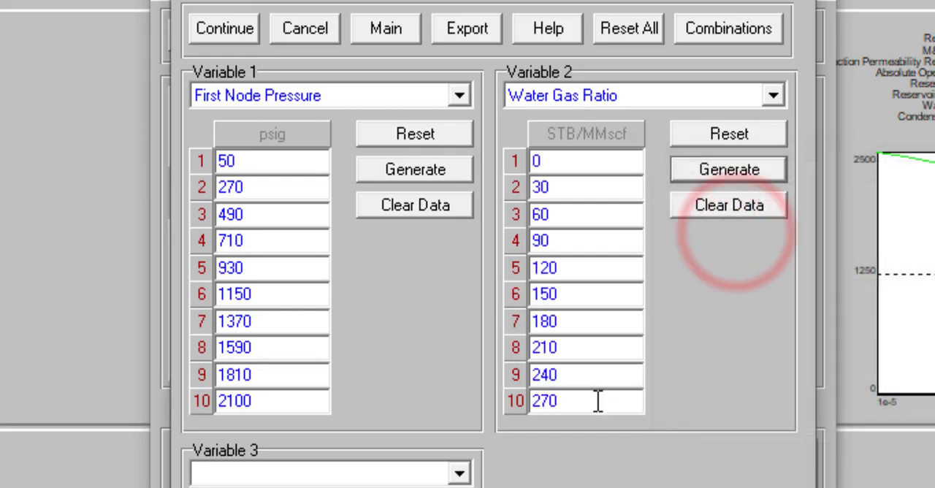
pyautogui.doubleClick(598, 401)
pyautogui.write('300')
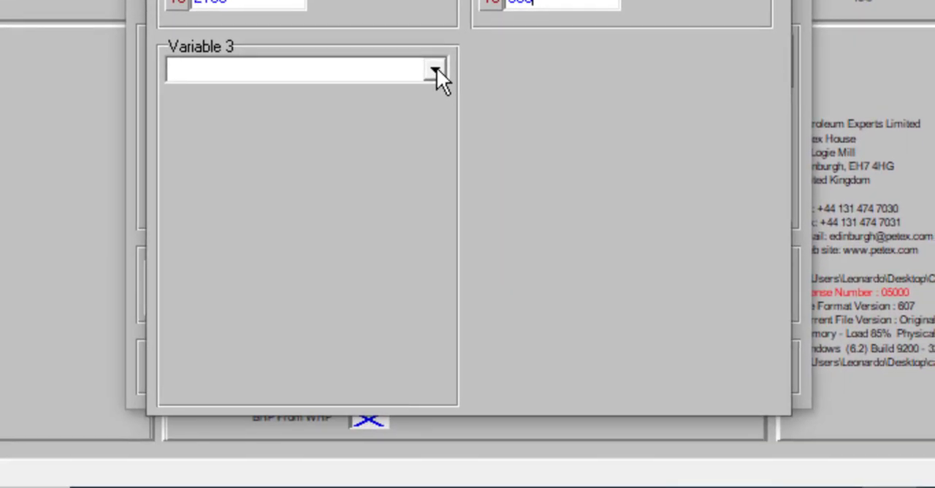
# - Assign Condensate Gas Ratio to Variable 3 with a single value of 5 STB/MMscf
pyautogui.click(436, 70)
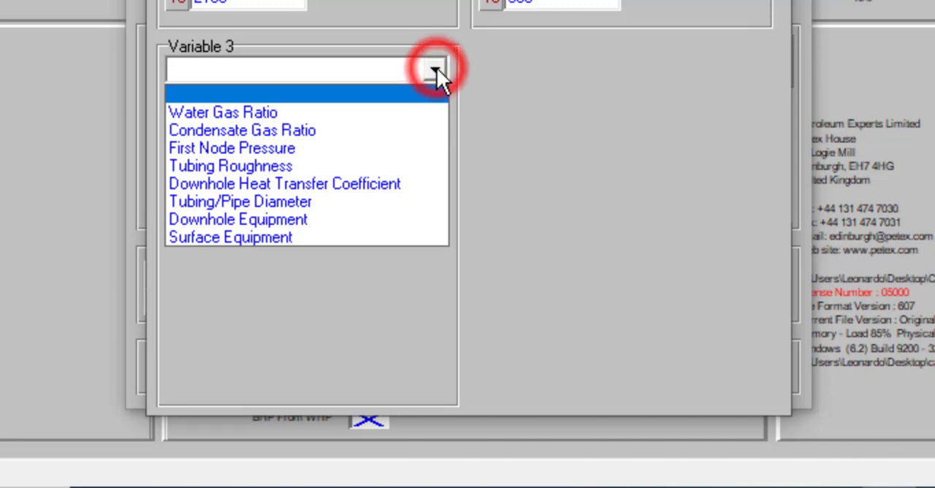
pyautogui.click(395, 131)
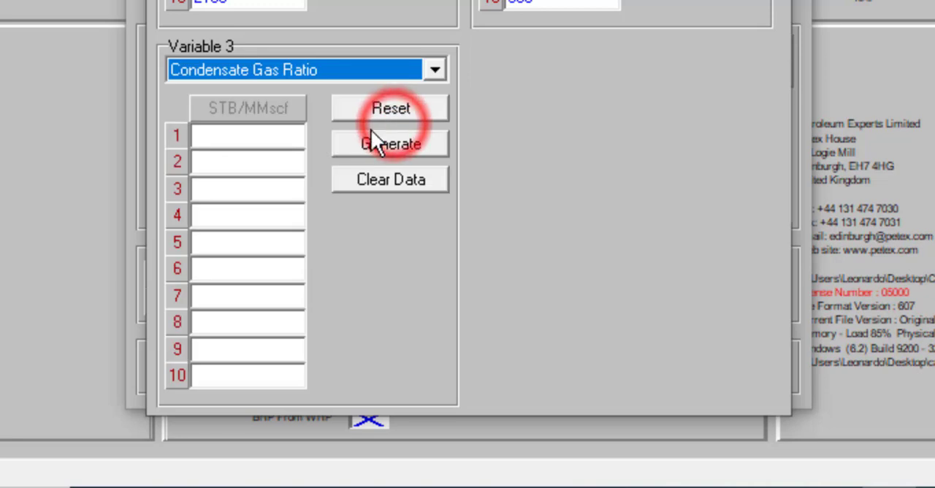
pyautogui.click(226, 135)
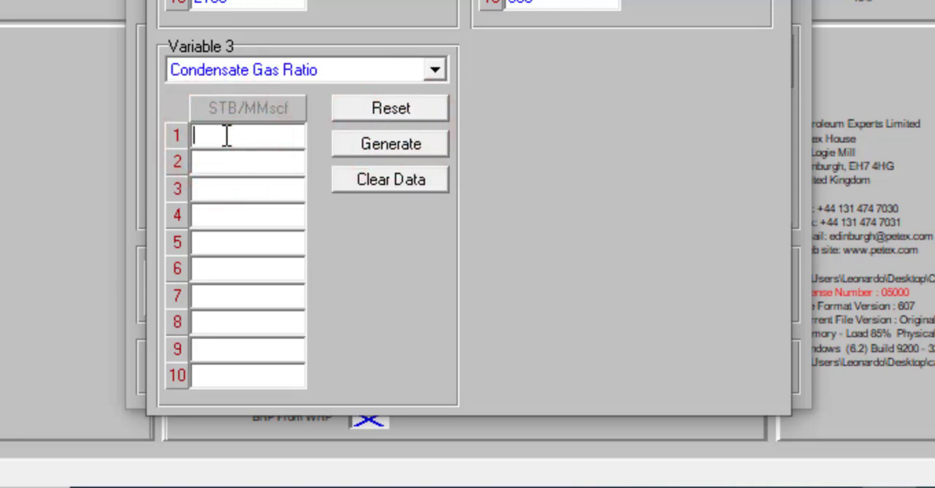
pyautogui.write('5')
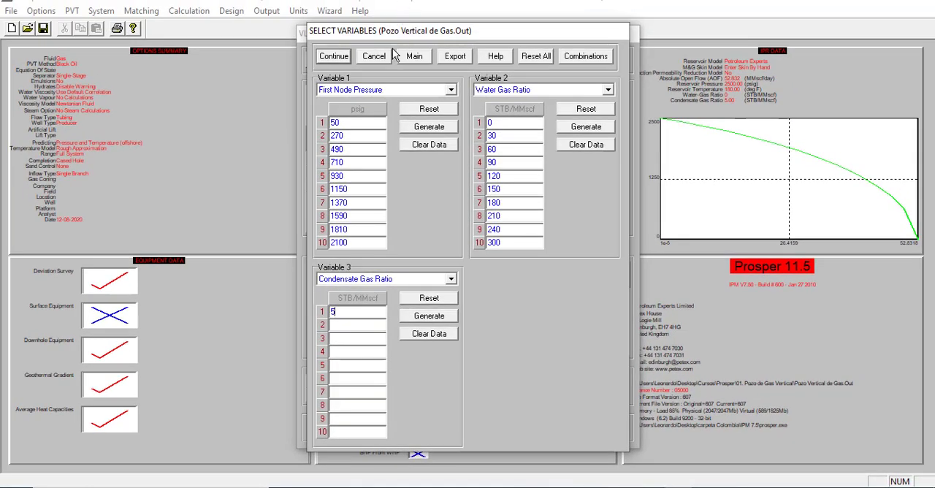
# - Accept the three sensitivity variables and calculate the VLP tubing curves for all combinations
pyautogui.click(334, 59)
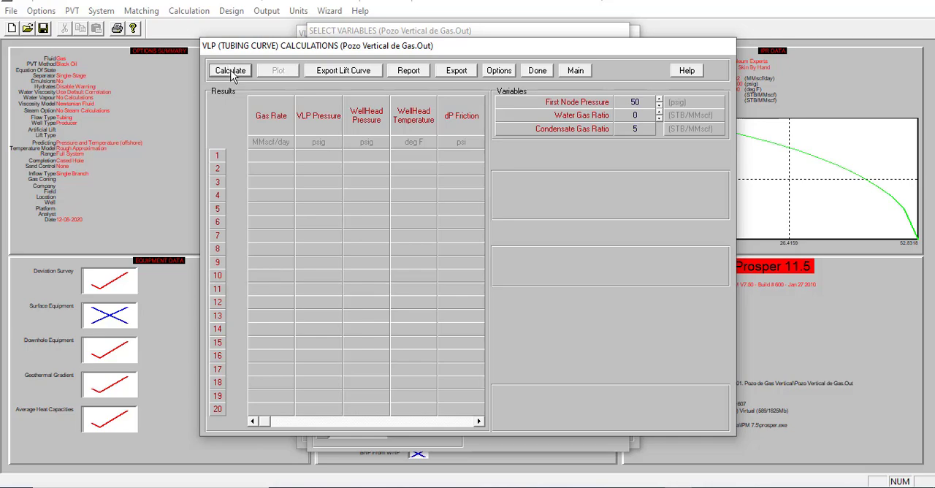
pyautogui.click(230, 70)
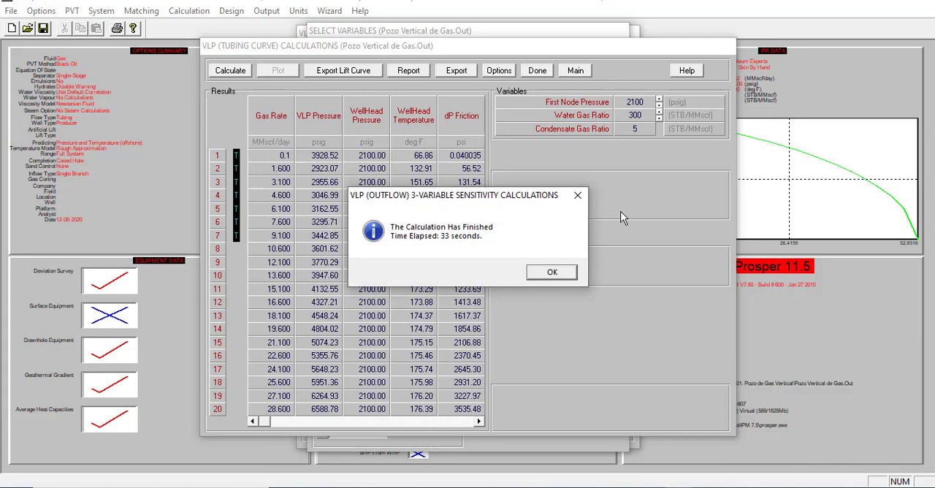
pyautogui.click(552, 273)
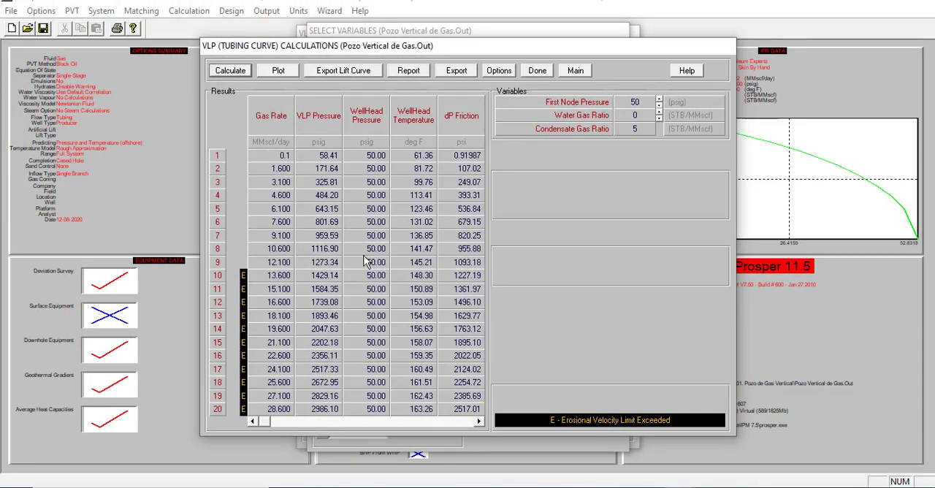
# - Review the plot of the VLP tubing curves, then display the tabulated results for a Water Gas Ratio of 30 STB/MMscf
pyautogui.click(286, 73)
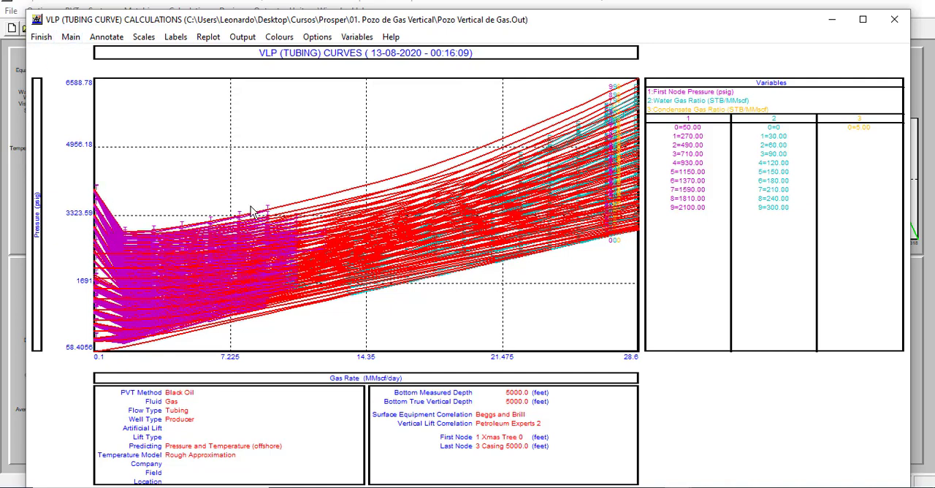
pyautogui.click(47, 38)
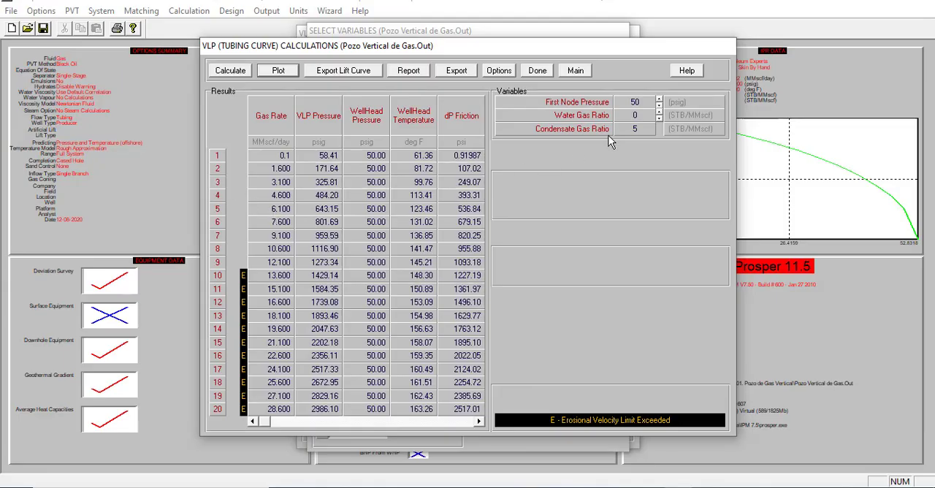
pyautogui.click(661, 119)
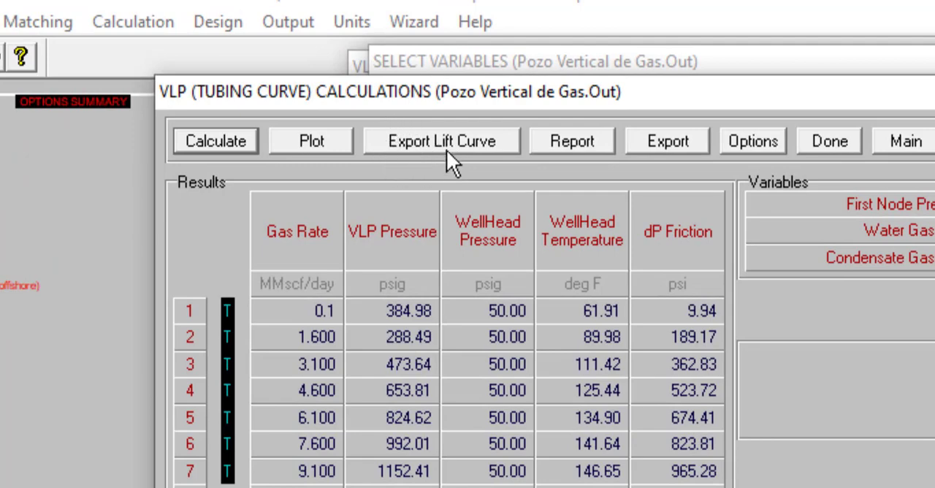
# - Export the lift curves in Schlumberger - Eclipse format, saving over the existing file Curva VLP Gas.Ecl
pyautogui.click(444, 139)
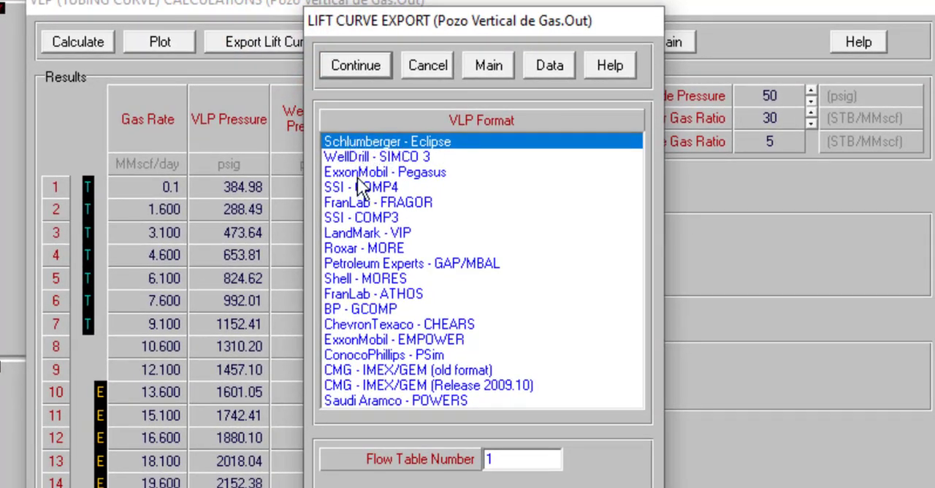
pyautogui.click(372, 232)
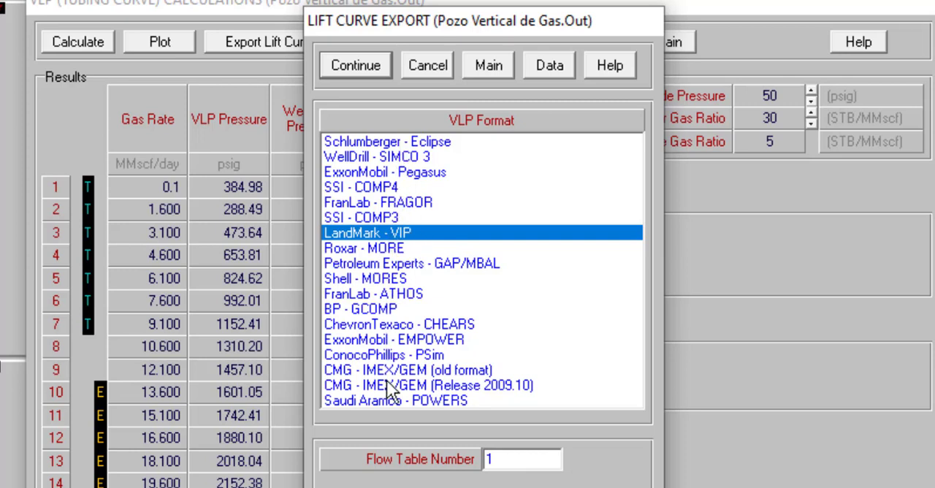
pyautogui.click(390, 142)
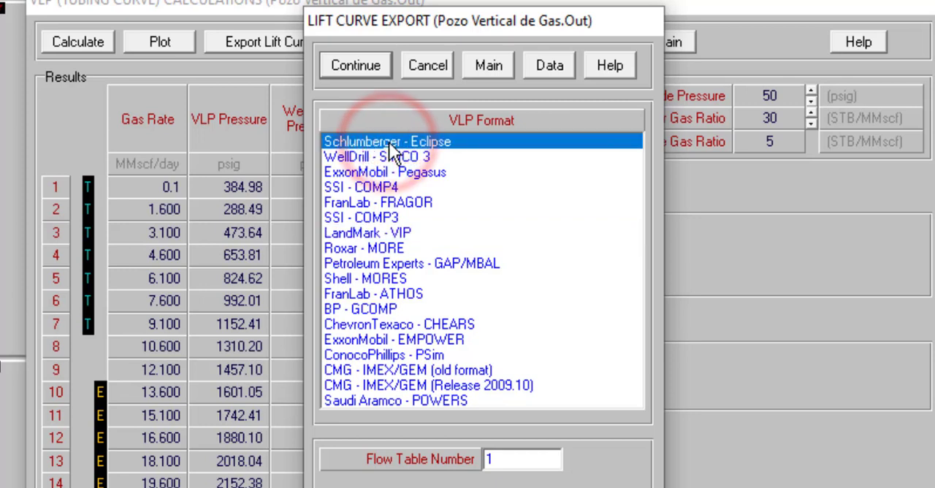
pyautogui.click(358, 65)
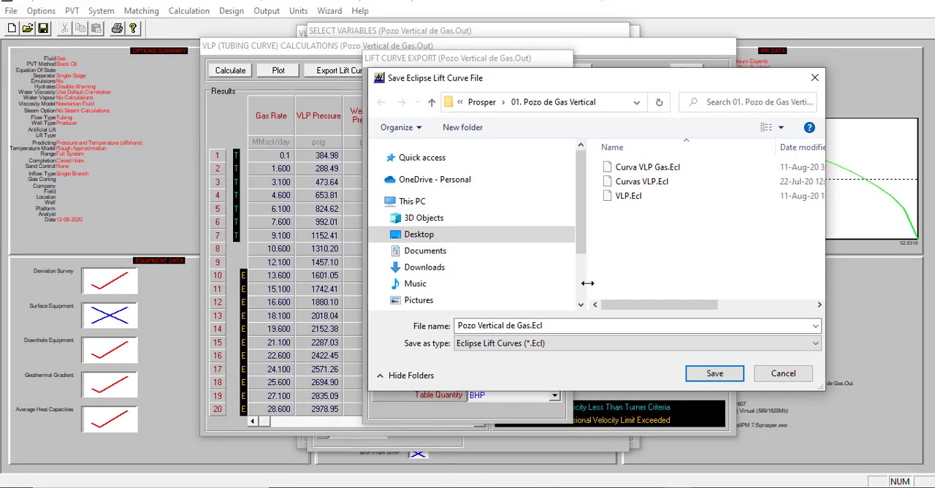
pyautogui.doubleClick(646, 170)
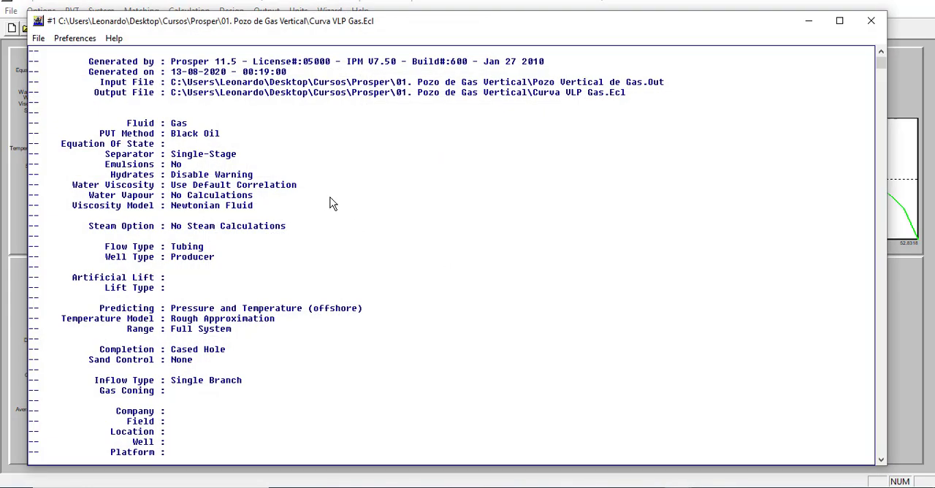
# - Examine the exported Eclipse file's header, sensitivity variables, VFPPROD table and pressure values, and close the file viewer
pyautogui.scroll(-11, 310, 218)
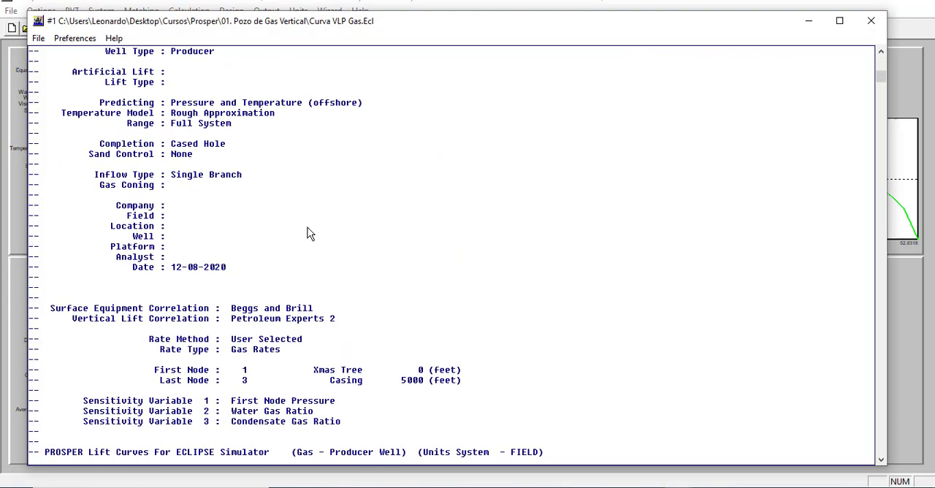
pyautogui.scroll(-2, 305, 241)
pyautogui.scroll(3, 305, 241)
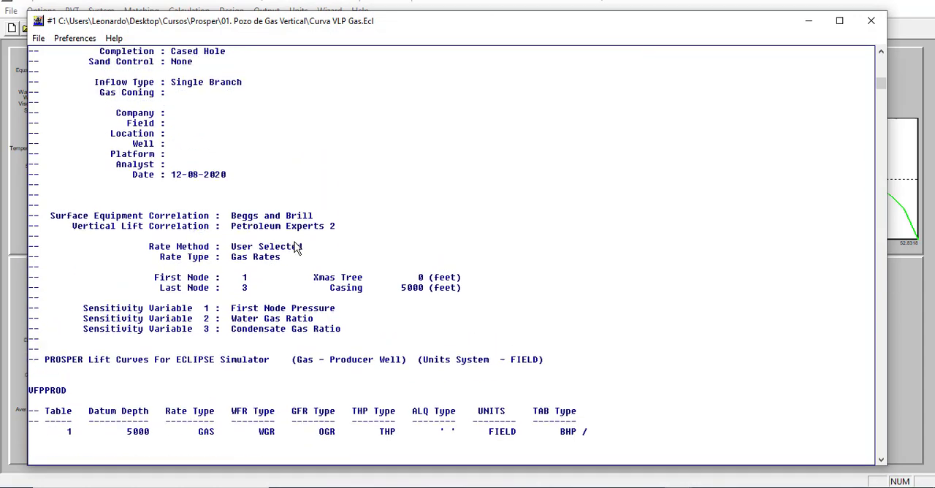
pyautogui.scroll(-2, 296, 248)
pyautogui.scroll(-4, 296, 249)
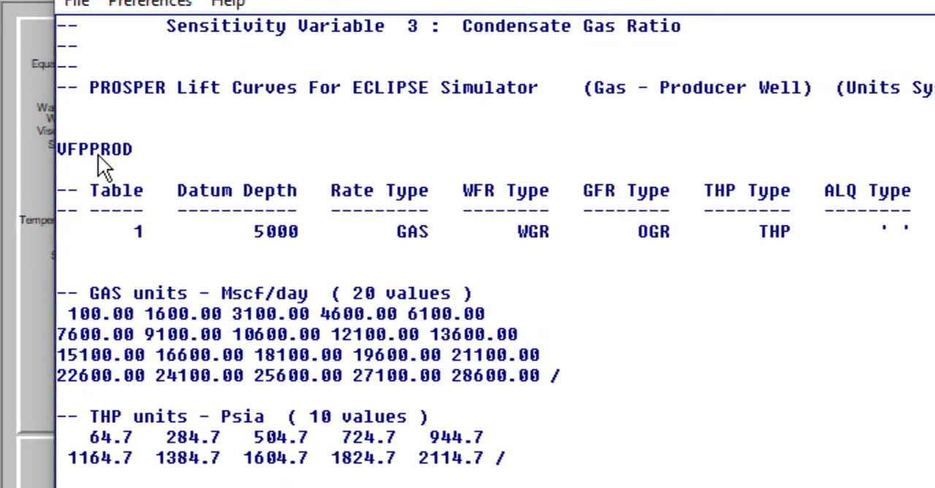
pyautogui.scroll(-6, 142, 225)
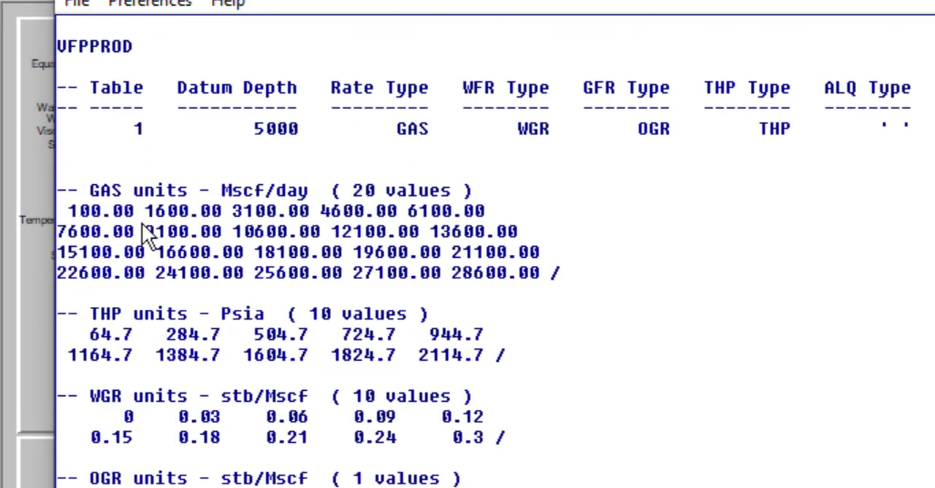
pyautogui.scroll(-3, 336, 262)
pyautogui.scroll(9, 336, 261)
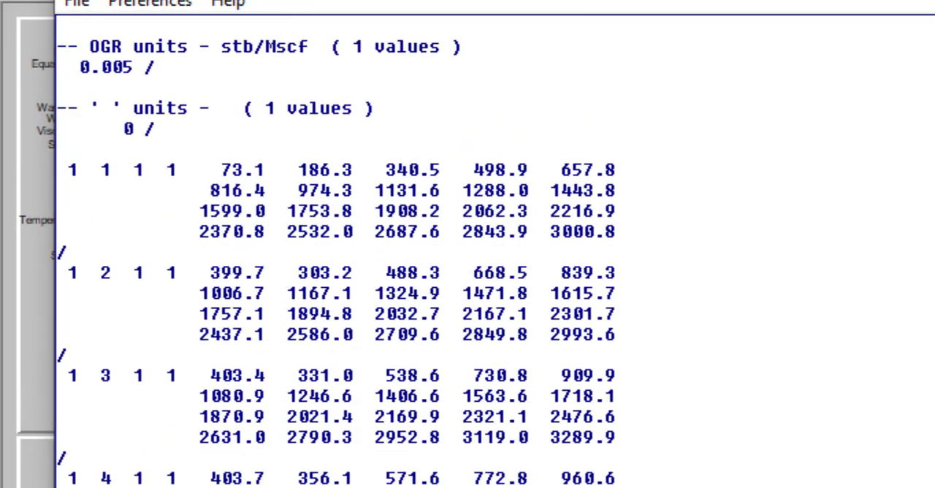
pyautogui.scroll(10, 495, 252)
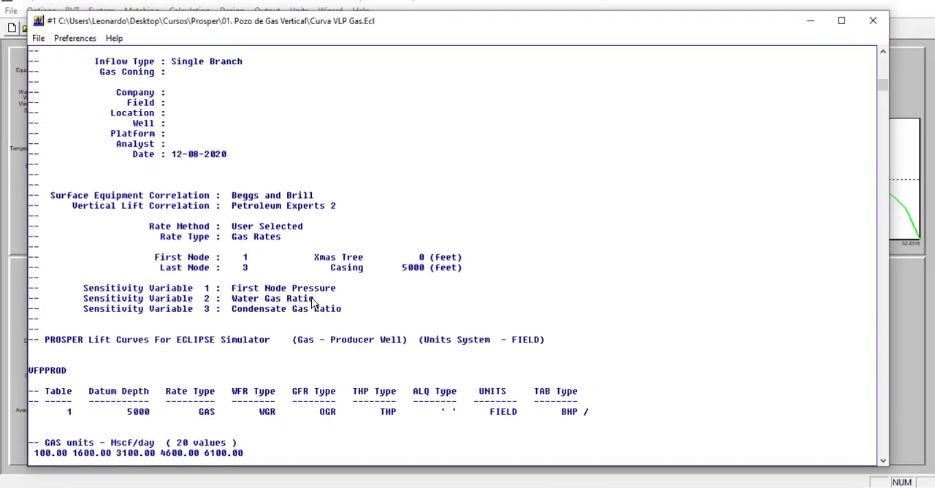
pyautogui.scroll(-5, 308, 298)
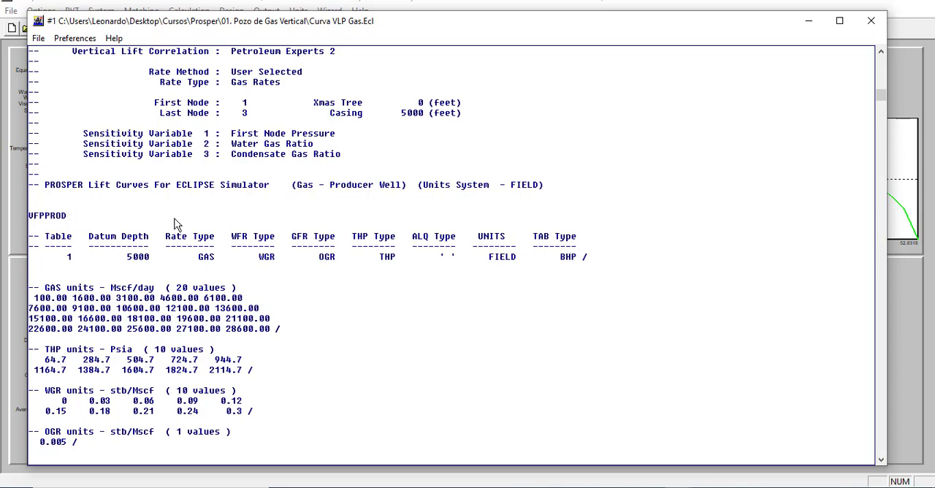
pyautogui.scroll(4, 212, 299)
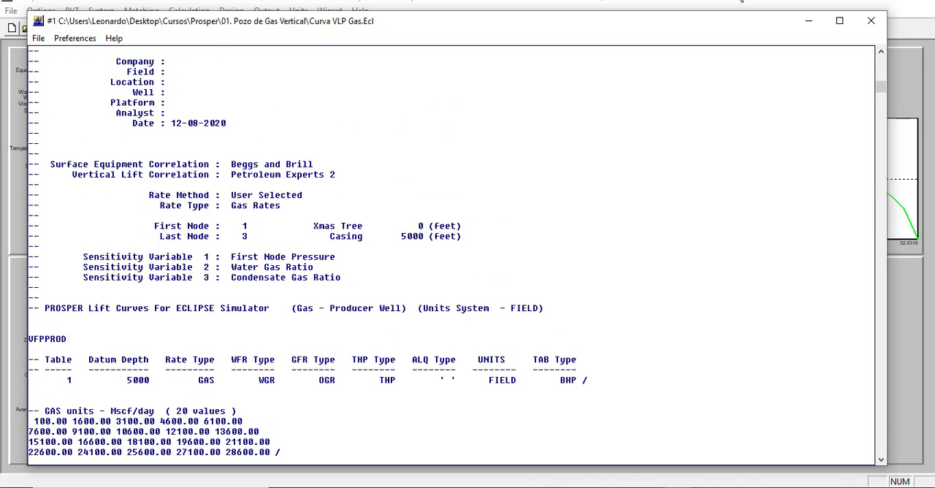
pyautogui.click(871, 20)
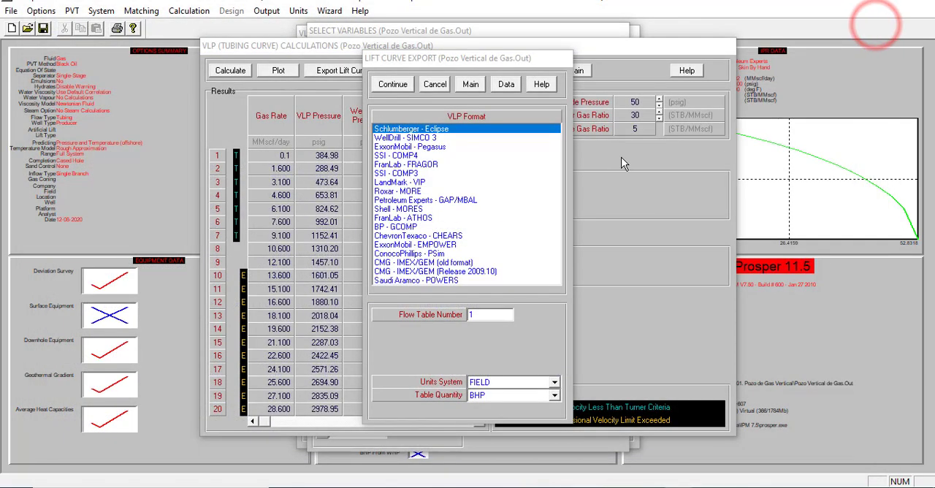
# - Export the lift curves in LandMark - VIP format with OILFIELD units, saving them as Pozo Vertical de Gas.Vip
pyautogui.click(402, 183)
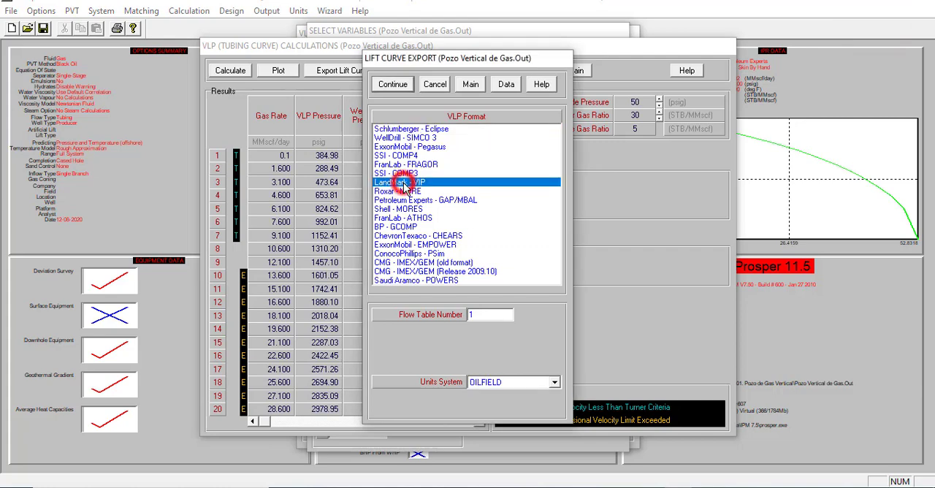
pyautogui.click(395, 85)
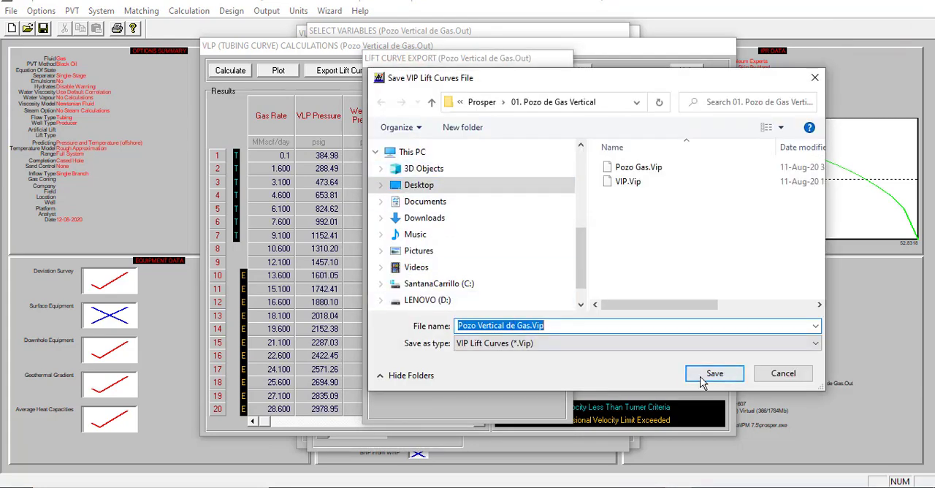
pyautogui.click(701, 380)
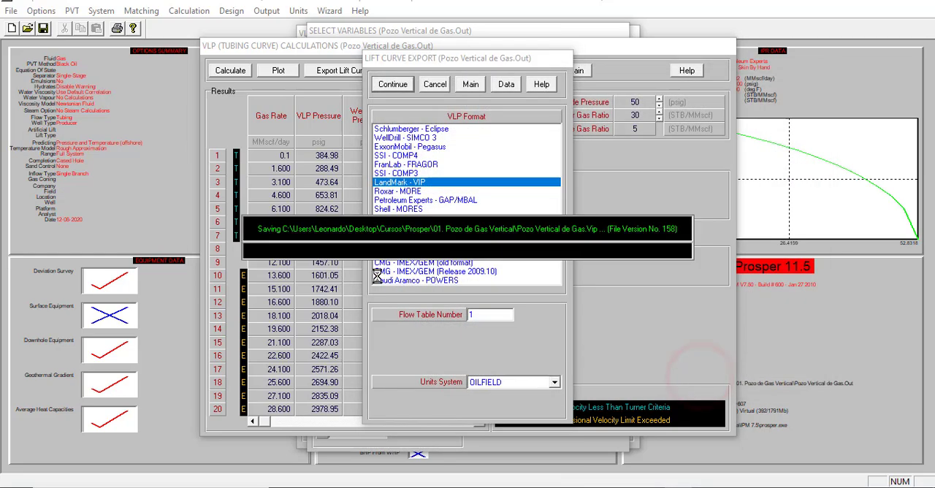
# - Examine the exported VIP file's header, gas rate, OGR, WGR and THP lists and bottomhole pressure table, and close the file viewer
pyautogui.scroll(-3, 247, 225)
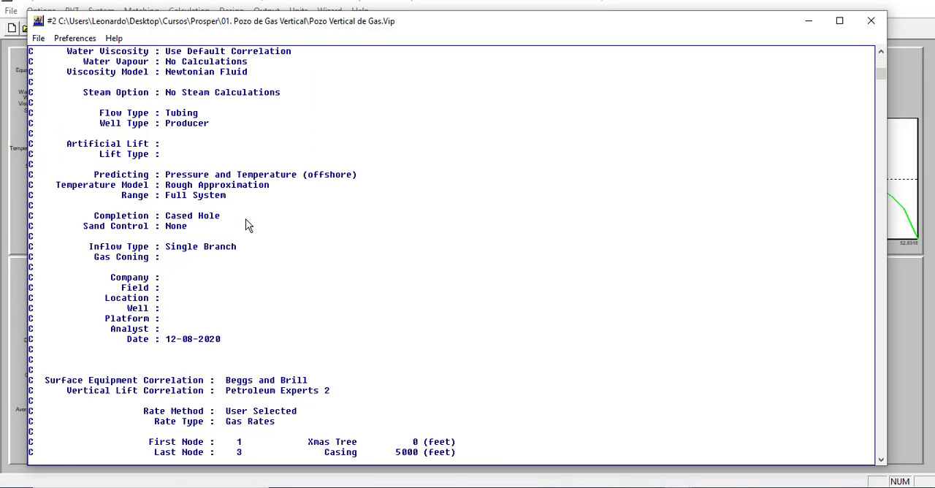
pyautogui.scroll(-15, 247, 225)
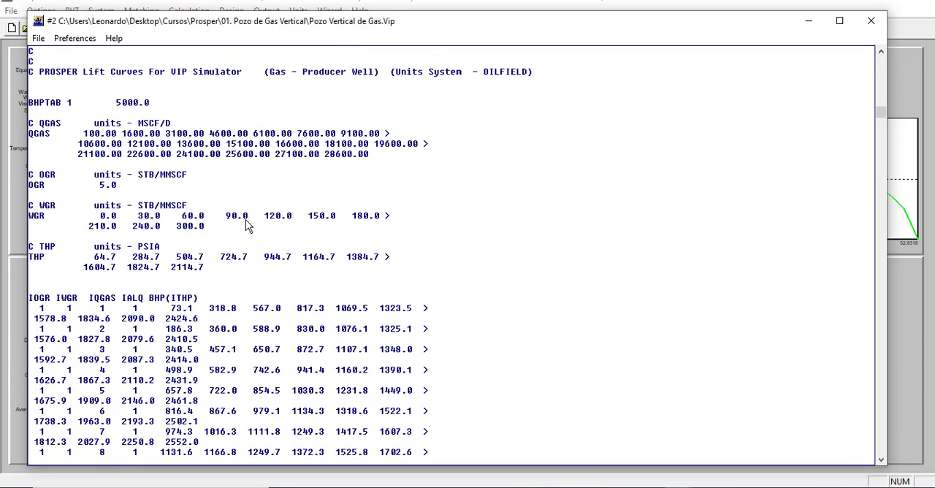
pyautogui.scroll(-2, 247, 225)
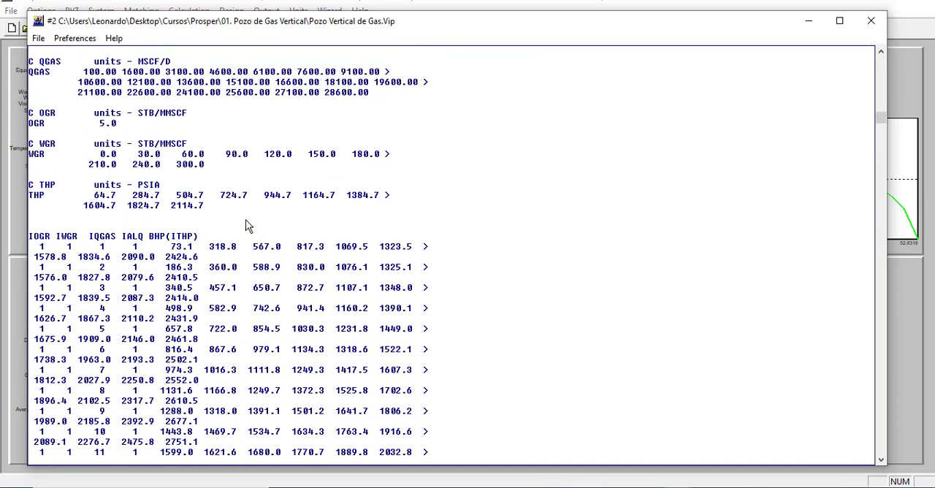
pyautogui.scroll(1, 246, 225)
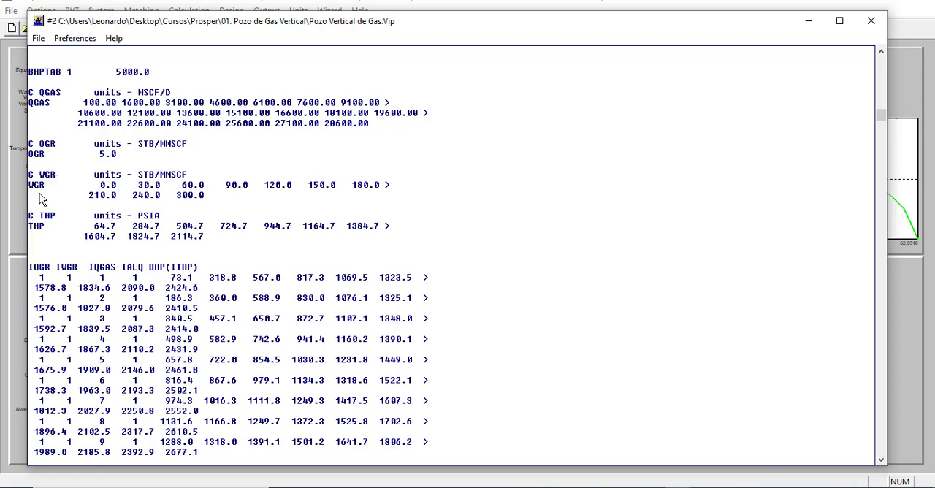
pyautogui.scroll(-1, 50, 241)
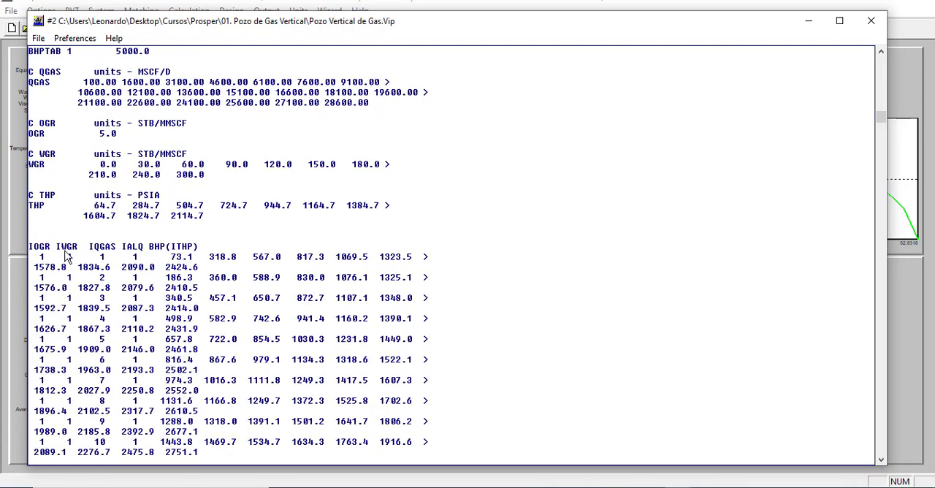
pyautogui.scroll(-18, 113, 260)
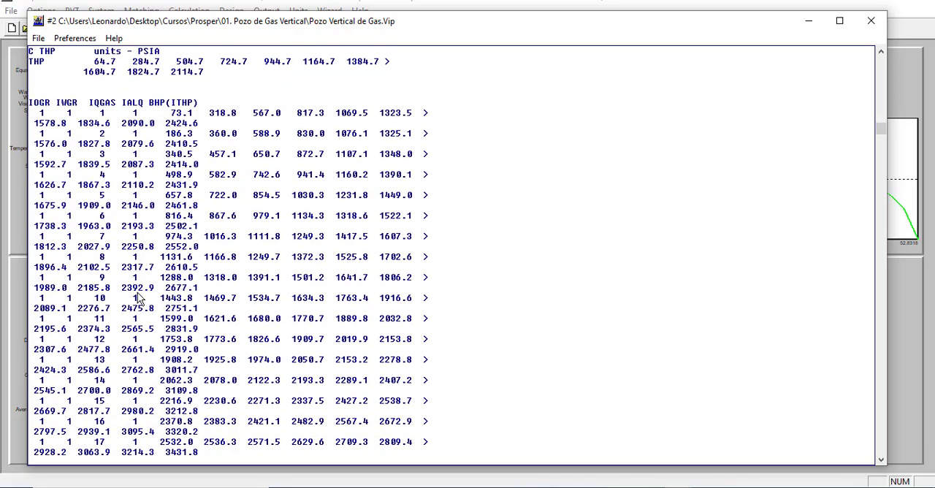
pyautogui.scroll(20, 133, 303)
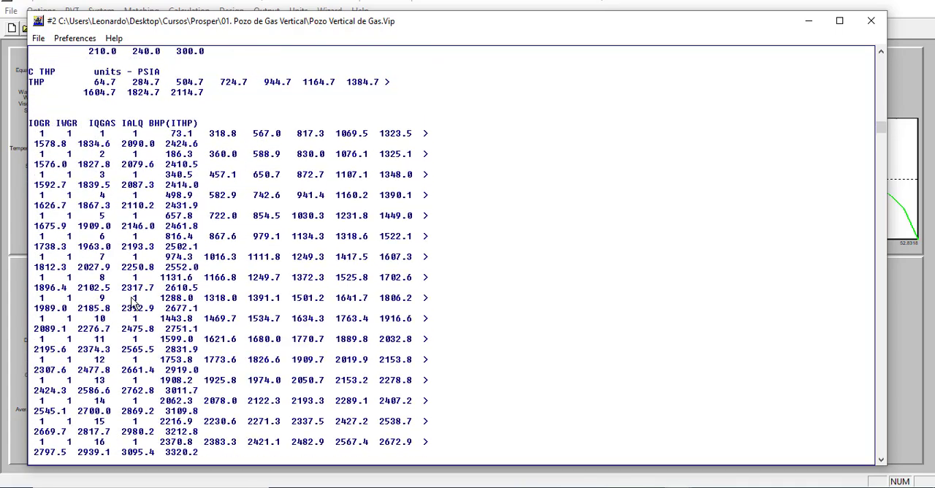
pyautogui.scroll(15, 134, 303)
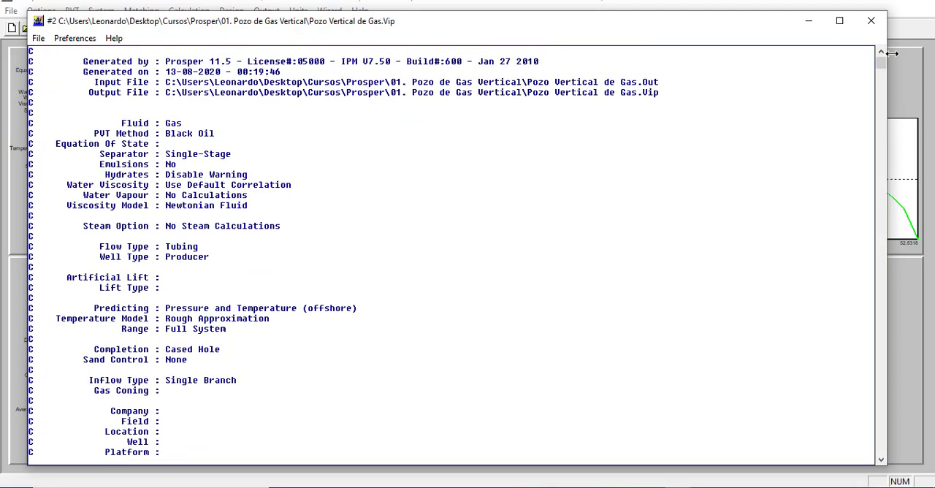
pyautogui.click(871, 20)
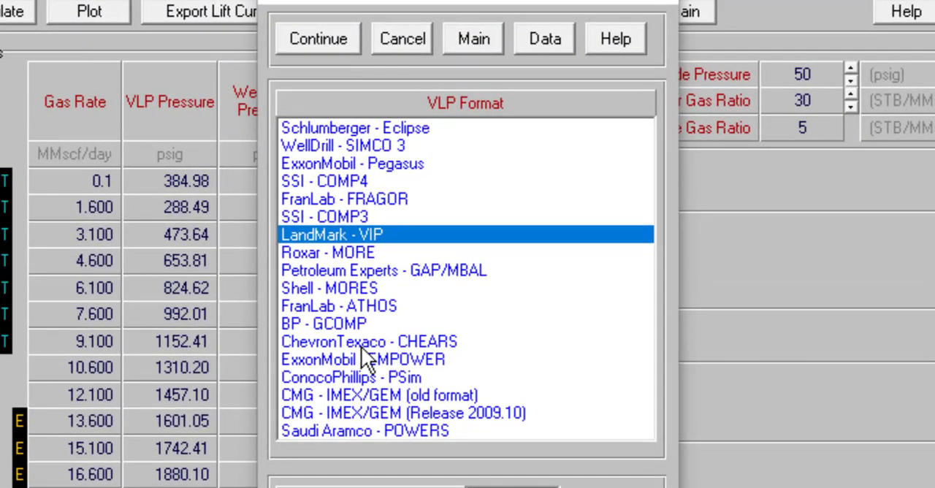
# - Export the lift curves in Petroleum Experts - GAP/MBAL format, saving them as Pozo Vertical de Gas.Tpd
pyautogui.click(383, 271)
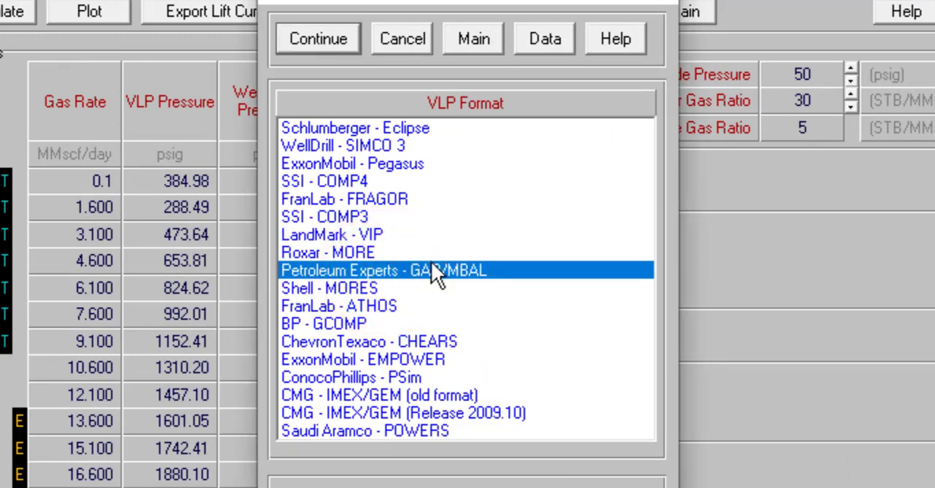
pyautogui.click(330, 37)
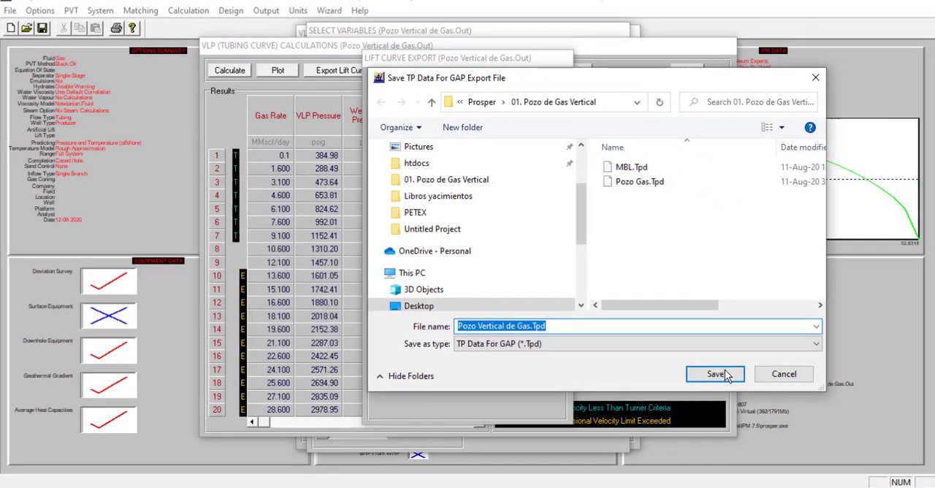
pyautogui.click(721, 375)
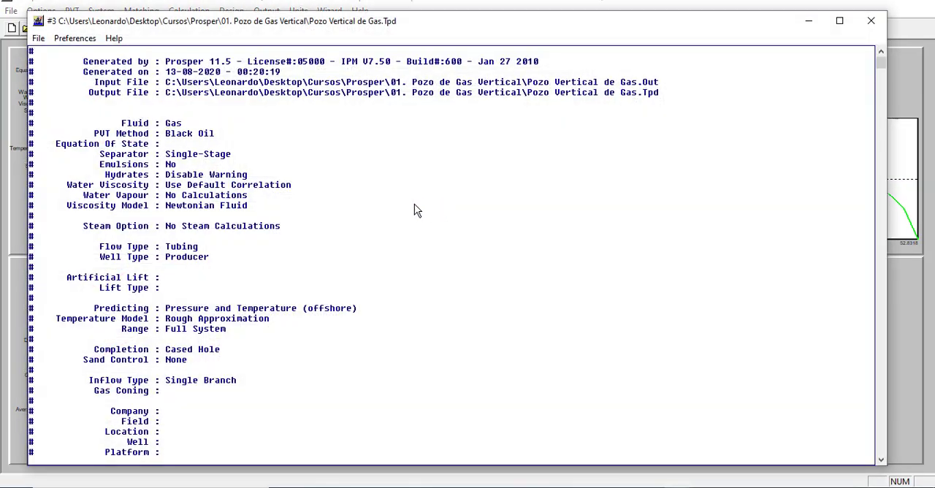
# - Examine the exported TPD file's header, sensitivity variables and tubing performance data, and exit the file viewer
pyautogui.scroll(-9, 349, 315)
pyautogui.scroll(-5, 351, 330)
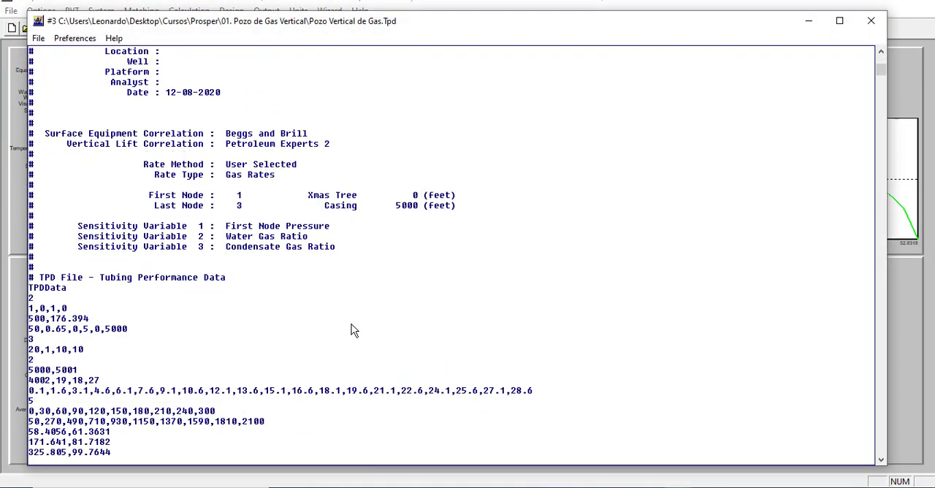
pyautogui.moveTo(880, 72)
pyautogui.mouseDown()
pyautogui.moveTo(881, 95)
pyautogui.moveTo(881, 55)
pyautogui.mouseUp()
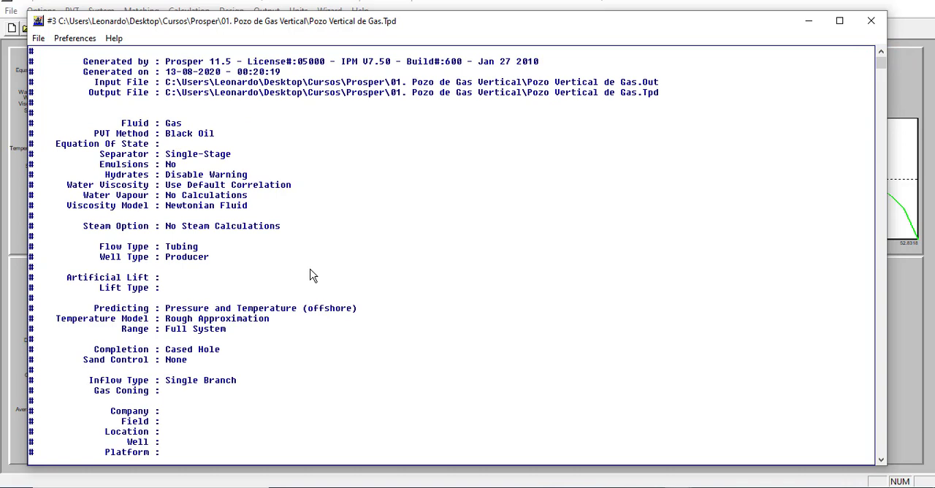
pyautogui.click(39, 40)
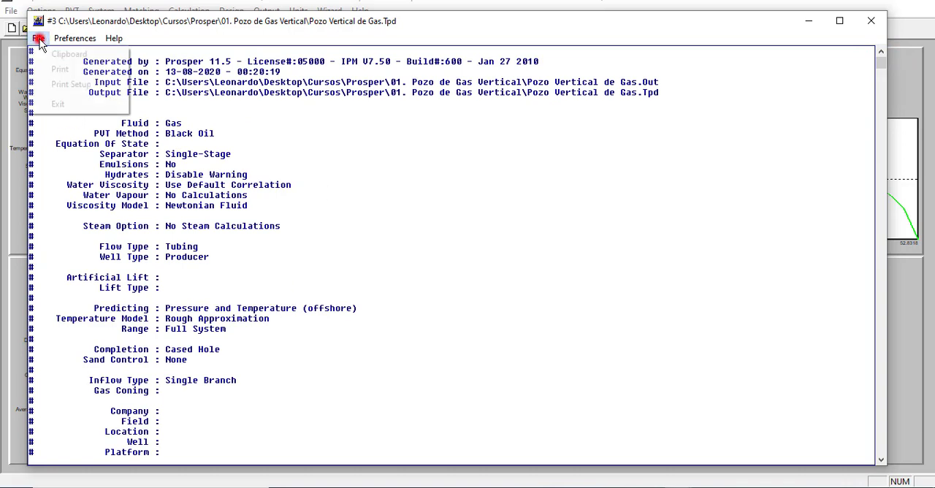
pyautogui.click(58, 104)
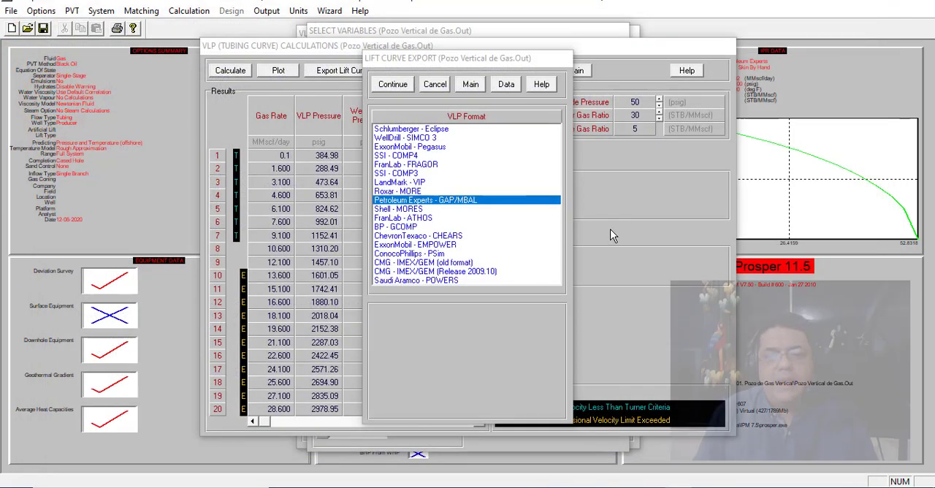